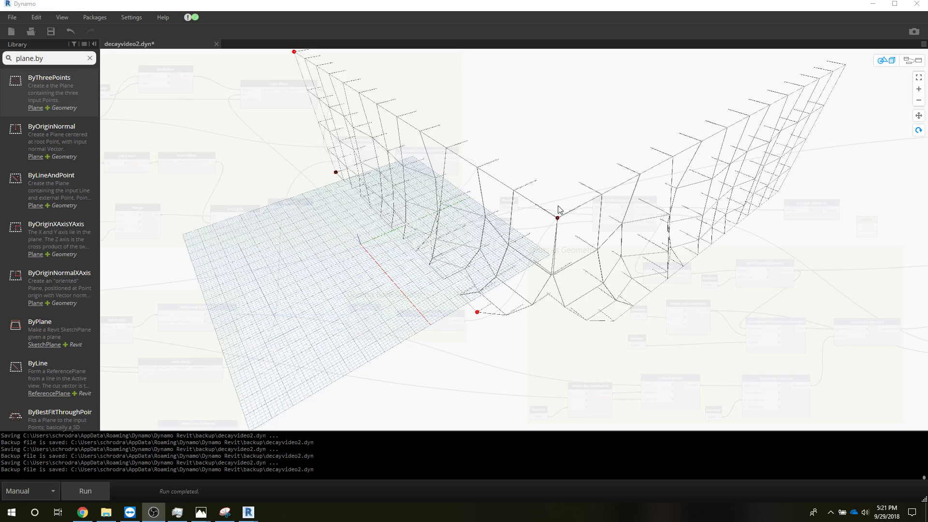
Shift Geometry.Mirror right and rewire its geometry input to List.Create's list output
{"action": "left_click", "coordinate": [913, 62]}
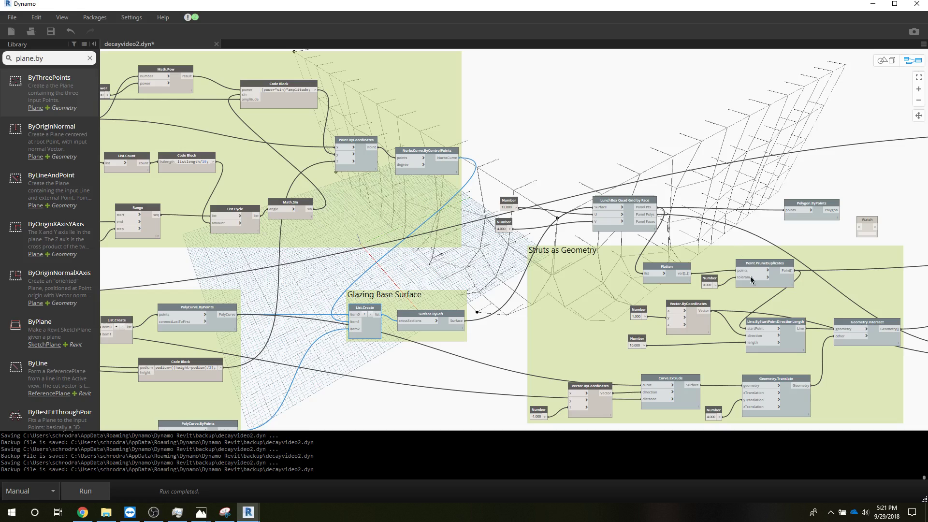
{"action": "middle_click_drag", "start_coordinate": [772, 285], "coordinate": [80, 410]}
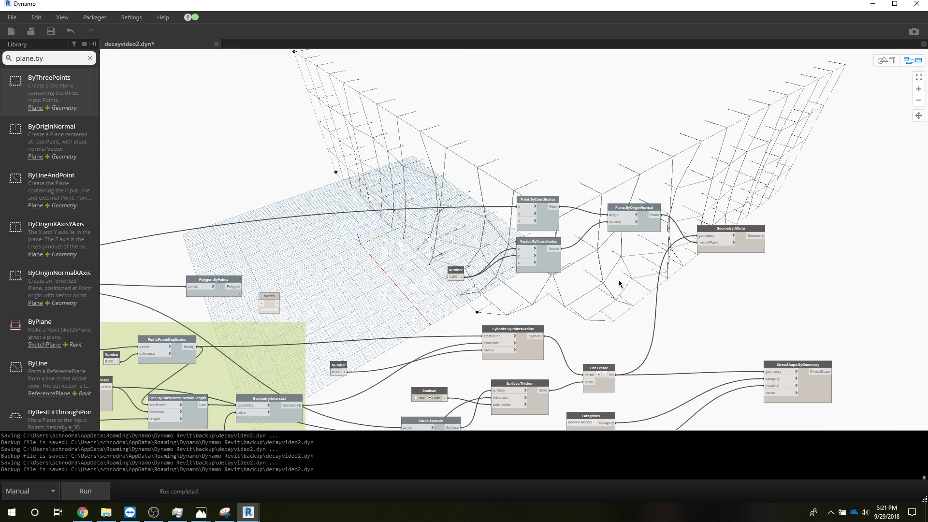
{"action": "scroll", "coordinate": [712, 249], "scroll_direction": "up", "scroll_amount": 3}
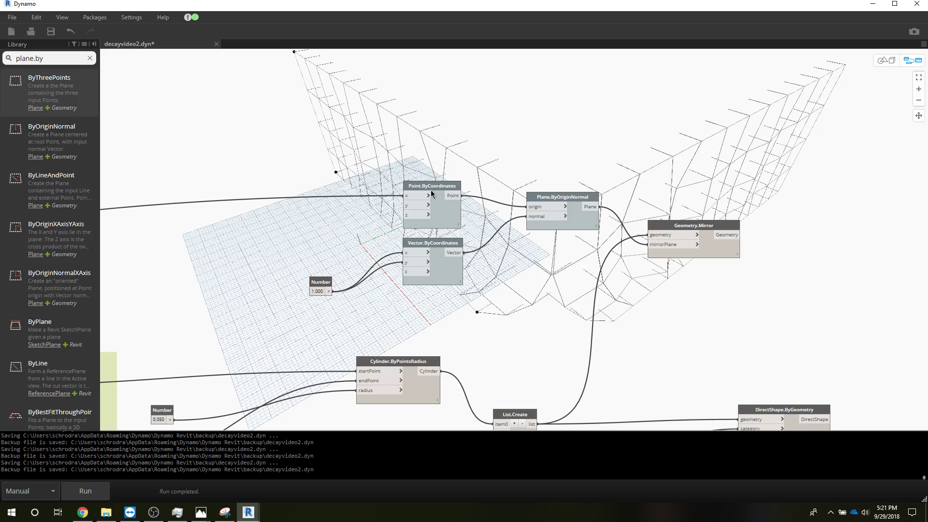
{"action": "mouse_move", "coordinate": [425, 185]}
{"action": "mouse_move", "coordinate": [680, 229]}
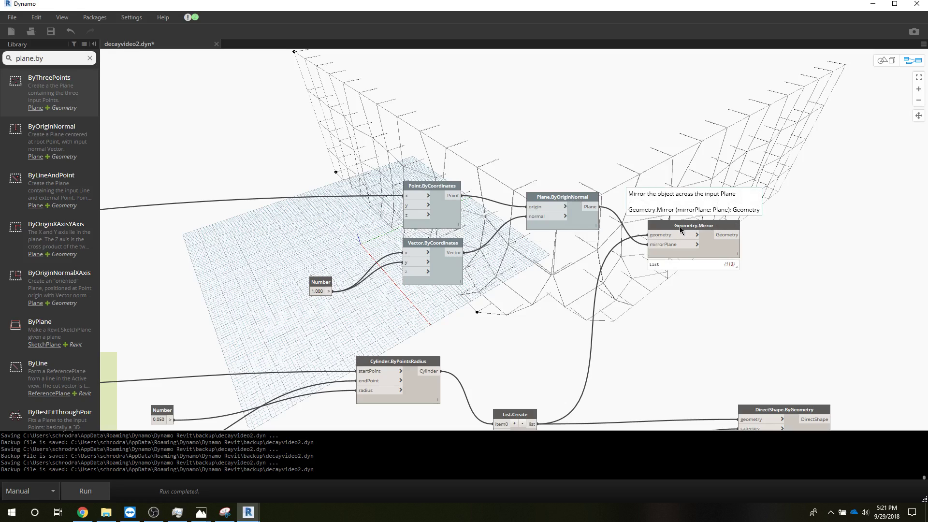
{"action": "left_click_drag", "start_coordinate": [681, 229], "coordinate": [697, 230]}
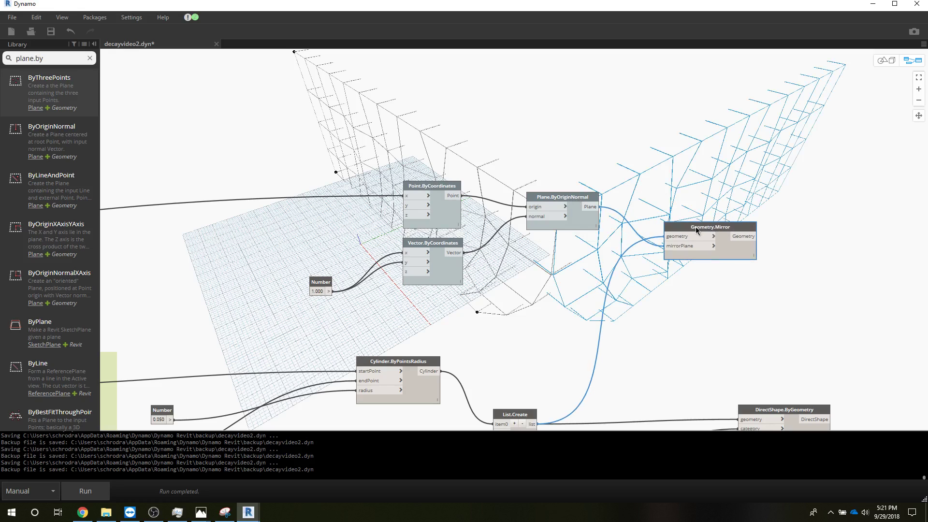
{"action": "left_click", "coordinate": [674, 239]}
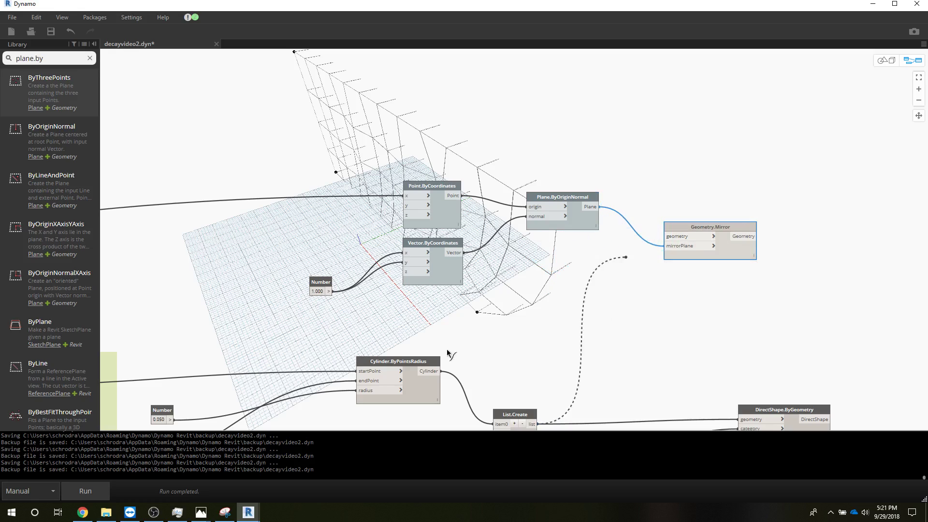
{"action": "left_click", "coordinate": [670, 239]}
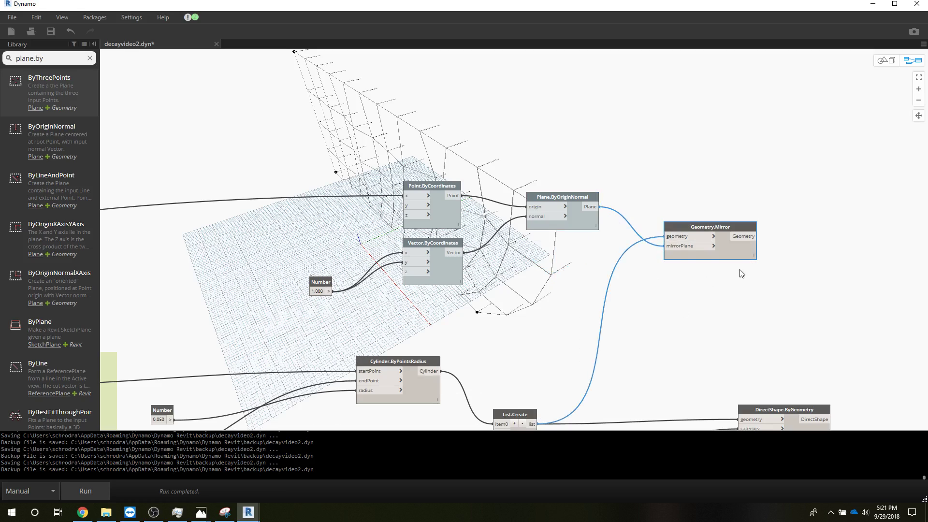
{"action": "mouse_move", "coordinate": [690, 228]}
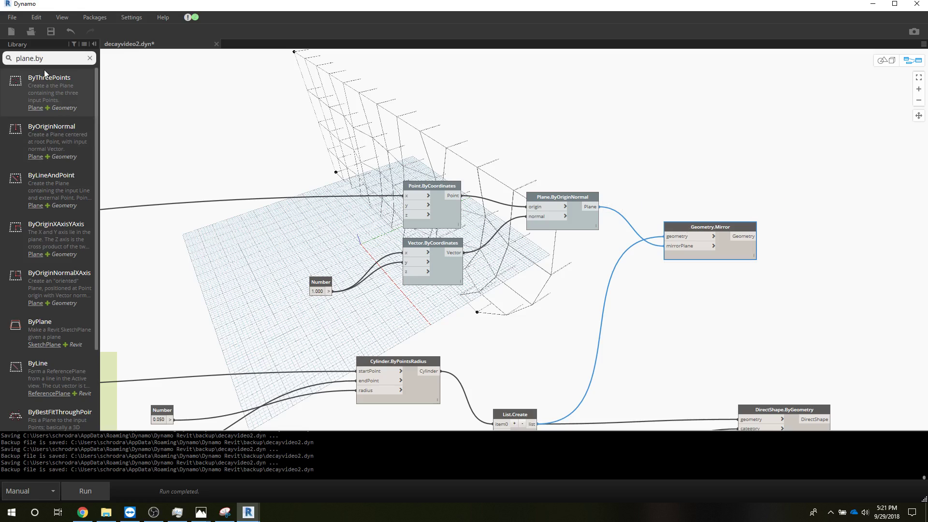
Replace the 'plane.by' library search with 'geometry mirr' to find the Mirror node
{"action": "left_click_drag", "start_coordinate": [44, 58], "coordinate": [8, 56]}
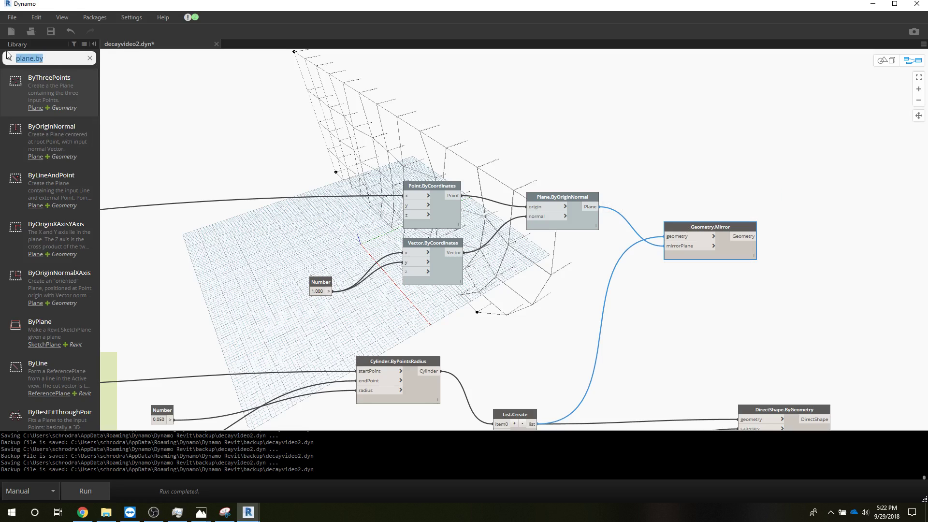
{"action": "type", "text": "ge"}
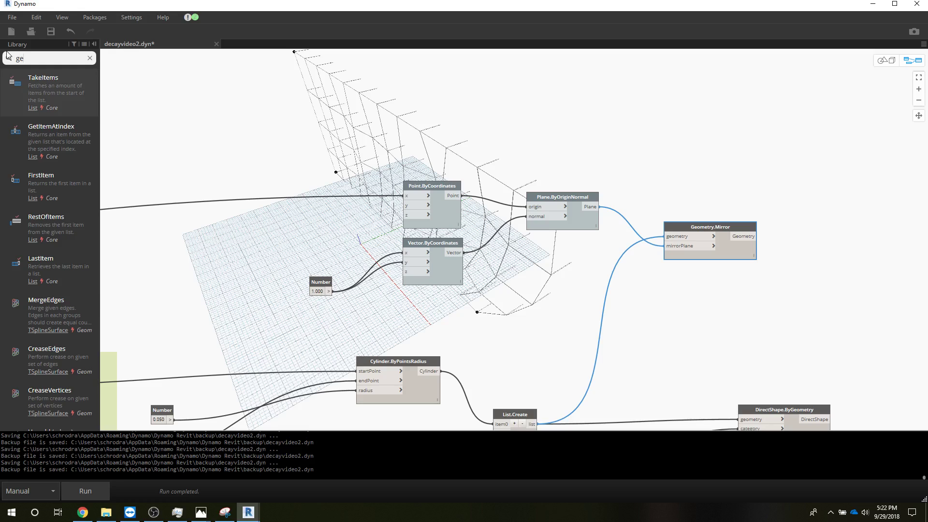
{"action": "type", "text": "om"}
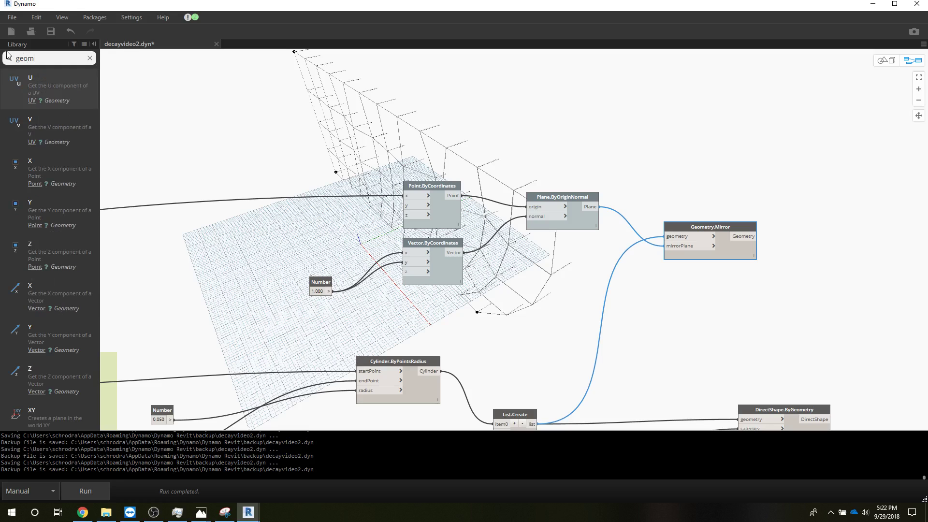
{"action": "key", "text": "BackSpace"}
{"action": "key", "text": "BackSpace"}
{"action": "key", "text": "BackSpace"}
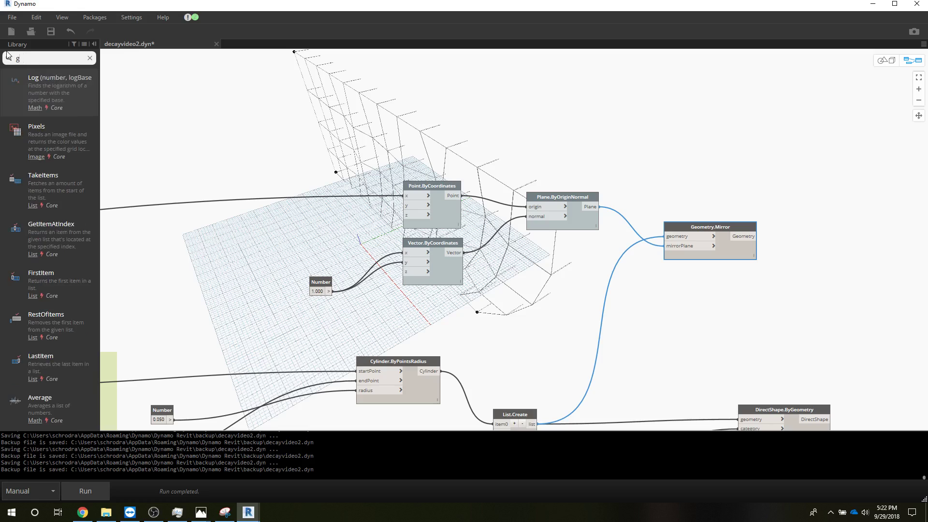
{"action": "type", "text": "eometry"}
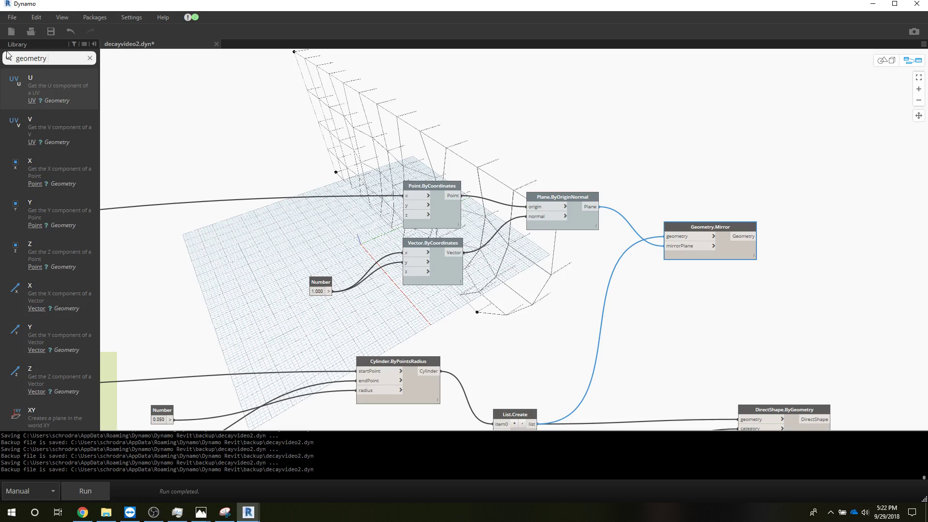
{"action": "type", "text": "mirr"}
{"action": "mouse_move", "coordinate": [50, 99]}
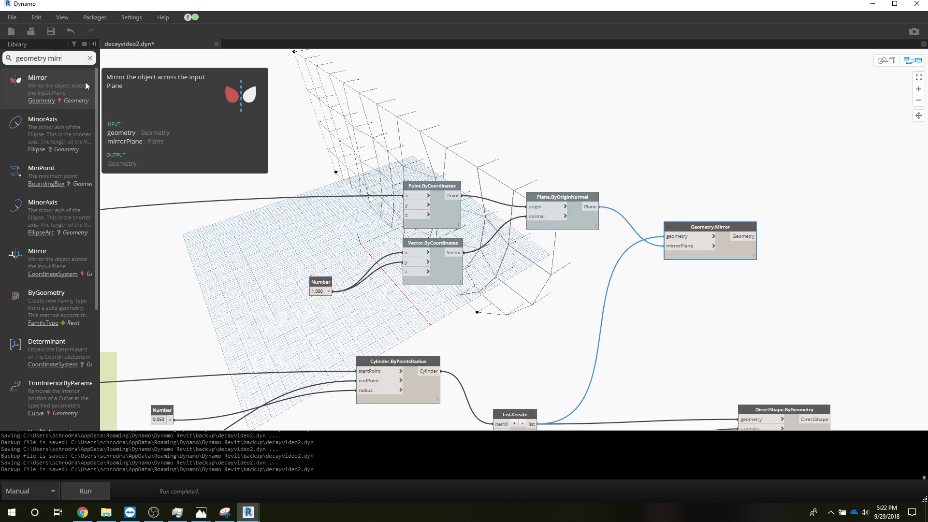
{"action": "left_click", "coordinate": [656, 161]}
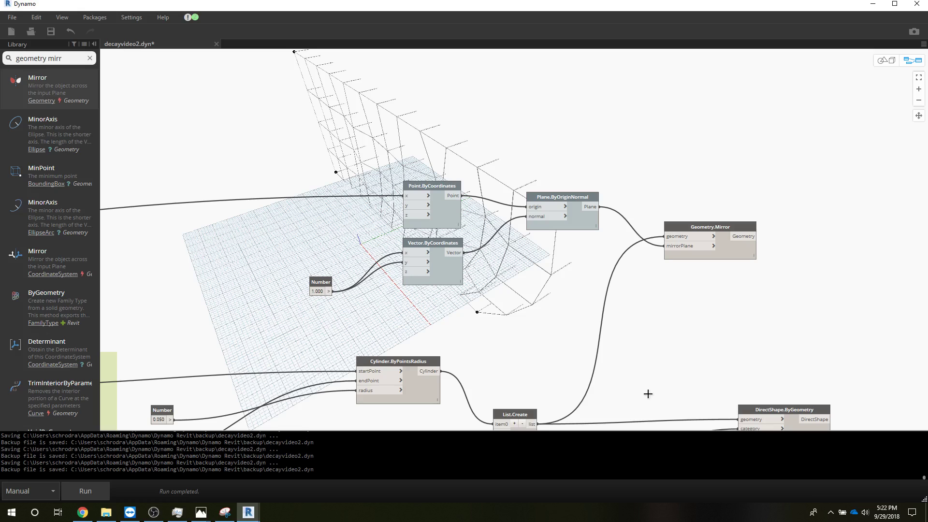
Move DirectShape.ByGeometry further right on the canvas
{"action": "middle_click_drag", "start_coordinate": [854, 226], "coordinate": [822, 166]}
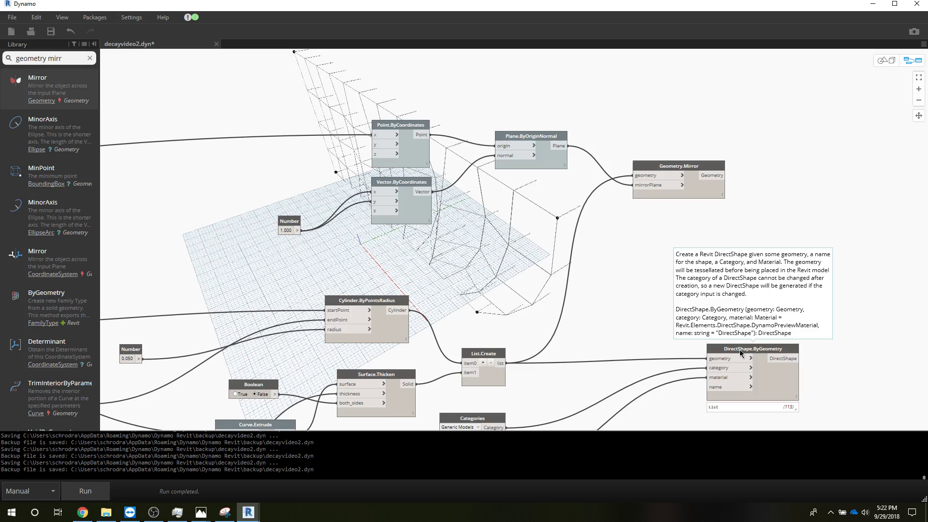
{"action": "left_click_drag", "start_coordinate": [739, 350], "coordinate": [801, 334]}
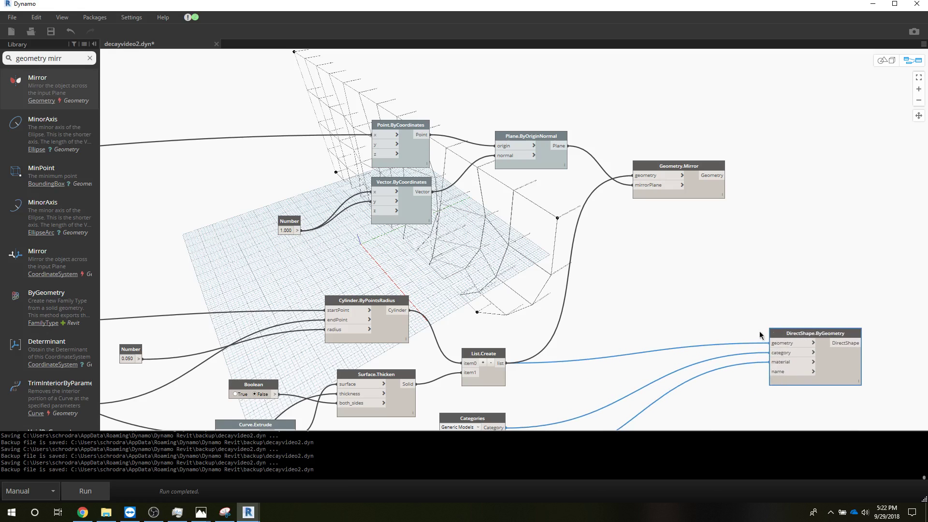
{"action": "left_click_drag", "start_coordinate": [777, 331], "coordinate": [818, 330]}
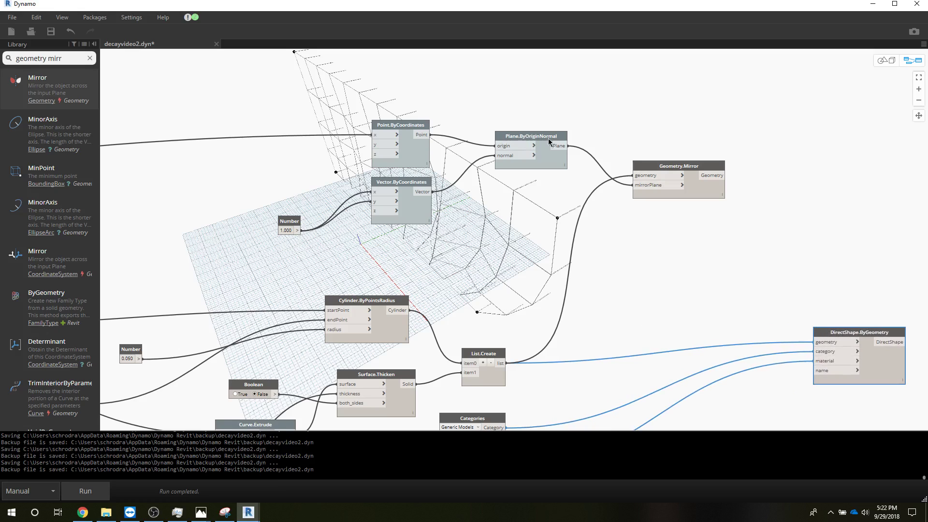
Connect the 1.000 Number output to Vector.ByCoordinates' y input
{"action": "mouse_move", "coordinate": [666, 188]}
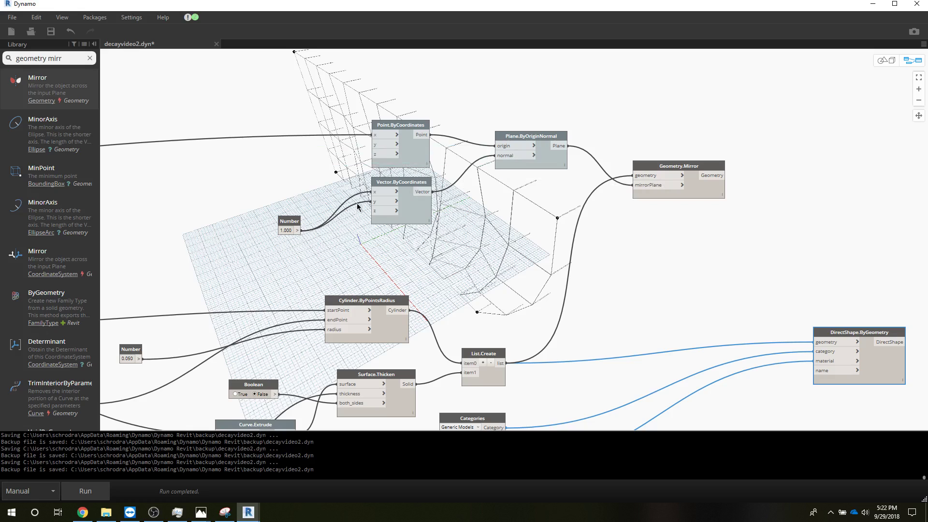
{"action": "mouse_move", "coordinate": [395, 183]}
{"action": "left_click", "coordinate": [384, 205]}
Toggle the Point.ByCoordinates node's 3-D preview from its context menu
{"action": "left_click", "coordinate": [381, 128]}
{"action": "right_click", "coordinate": [385, 128]}
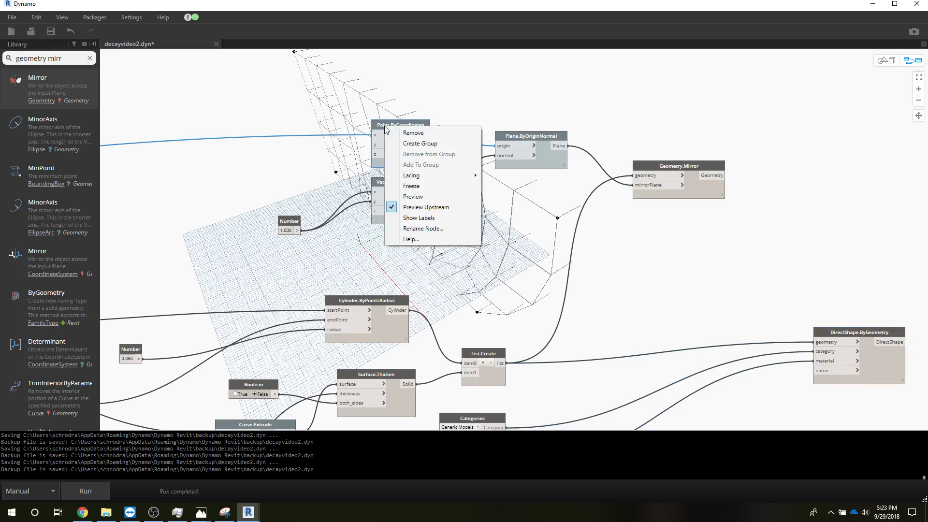
{"action": "left_click", "coordinate": [398, 197]}
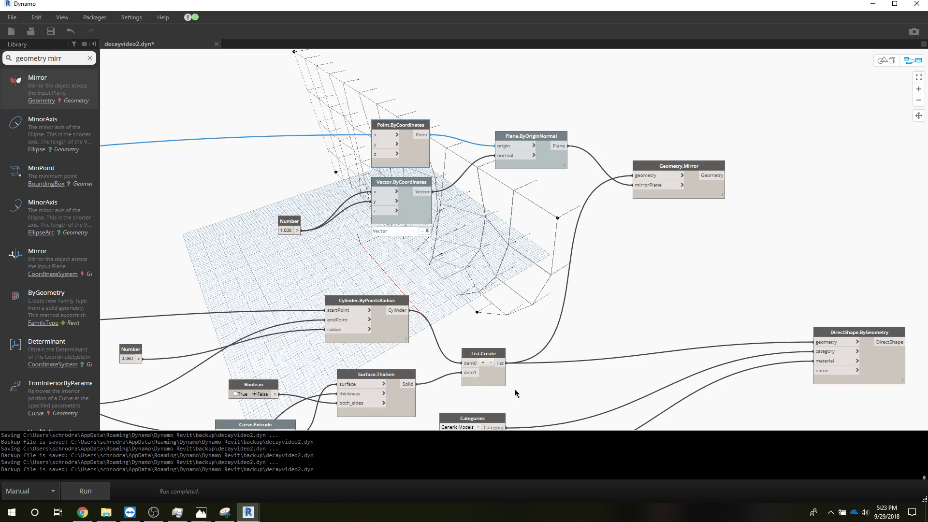
{"action": "middle_click_drag", "start_coordinate": [585, 312], "coordinate": [500, 325]}
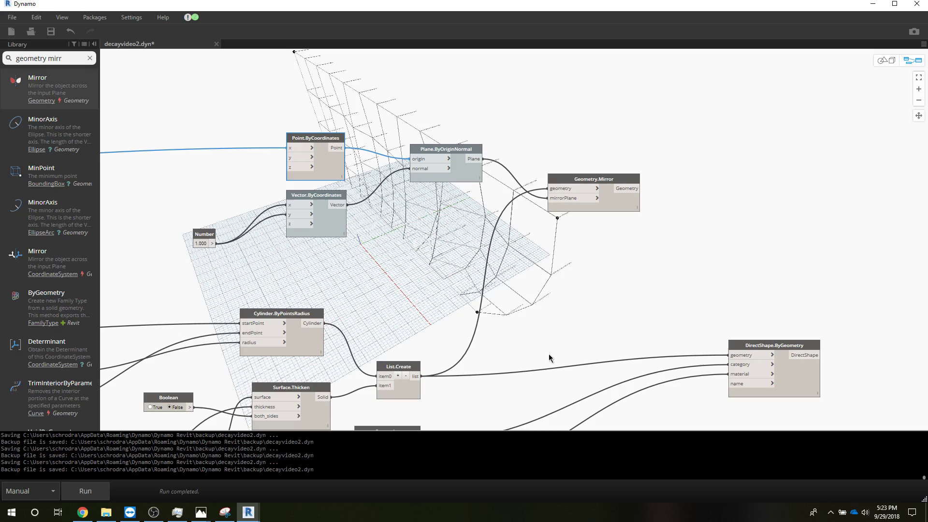
Turn on the geometry preview of the Plane.ByOriginNormal node
{"action": "left_click", "coordinate": [457, 150]}
{"action": "right_click", "coordinate": [457, 149]}
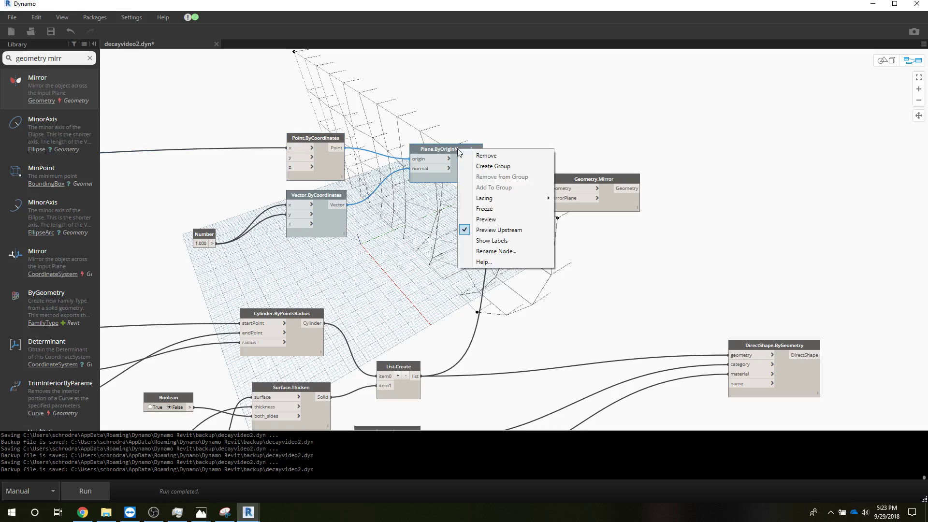
{"action": "left_click", "coordinate": [471, 219]}
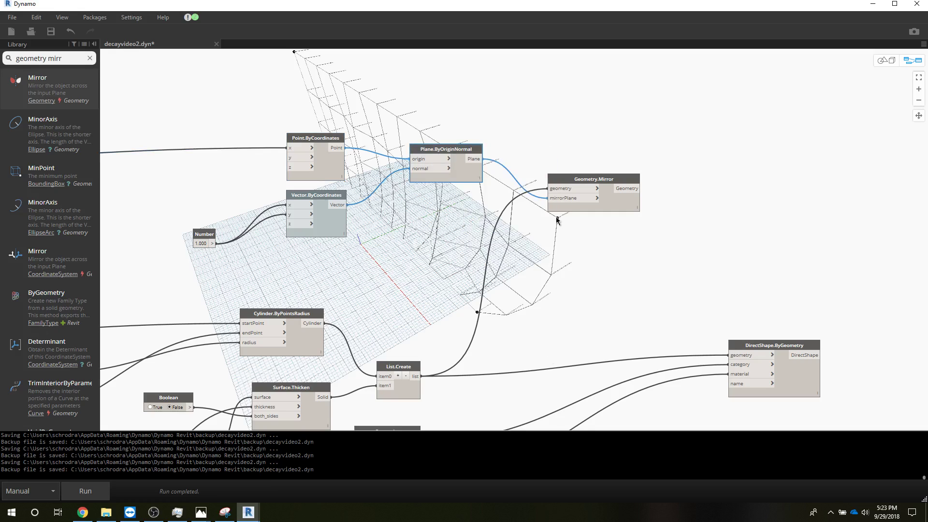
{"action": "middle_click_drag", "start_coordinate": [305, 302], "coordinate": [592, 304]}
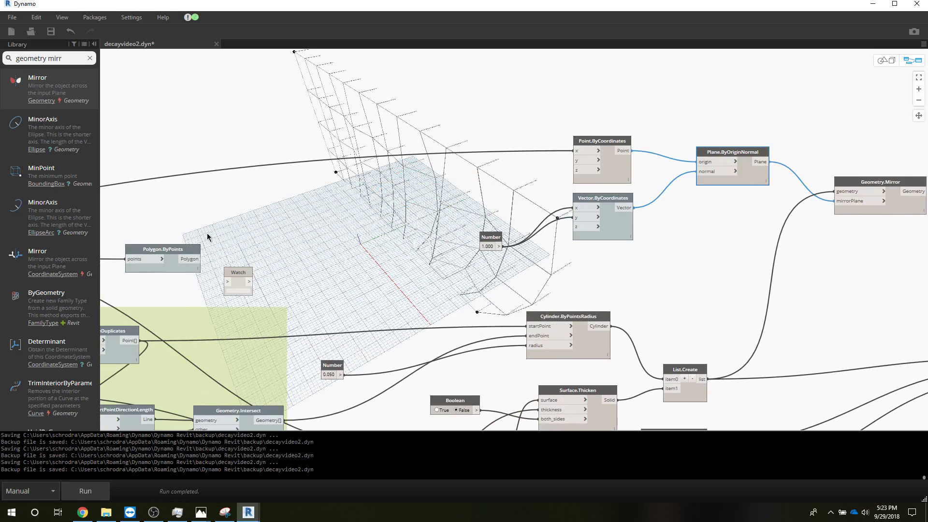
{"action": "middle_click_drag", "start_coordinate": [283, 238], "coordinate": [711, 275]}
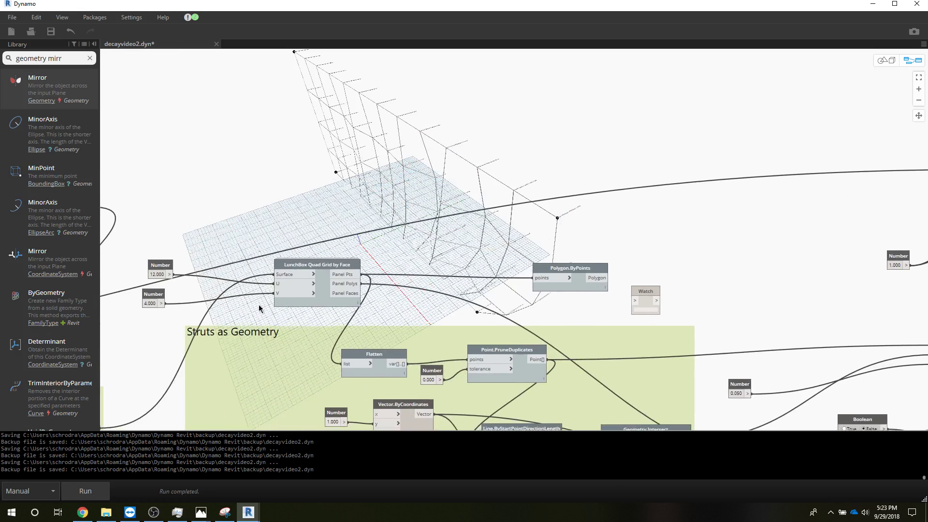
{"action": "middle_click_drag", "start_coordinate": [145, 335], "coordinate": [454, 272]}
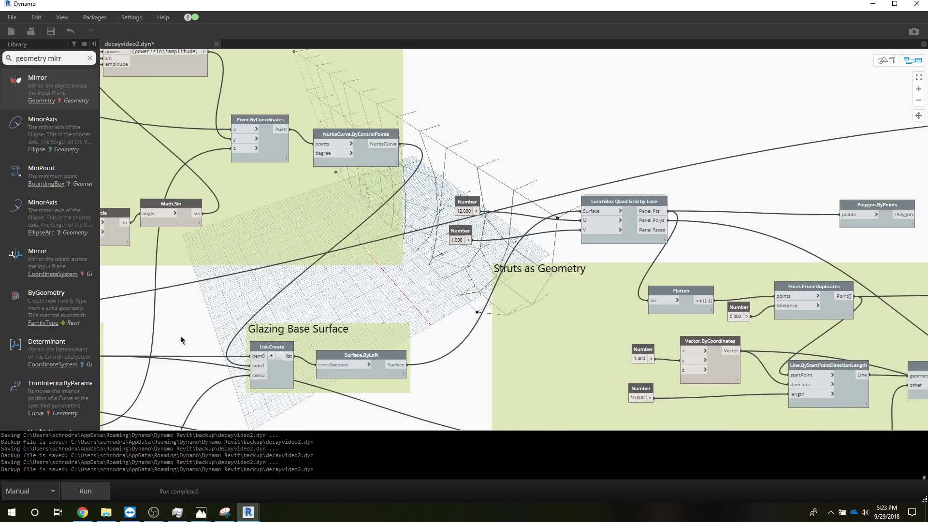
{"action": "middle_click_drag", "start_coordinate": [182, 341], "coordinate": [480, 265]}
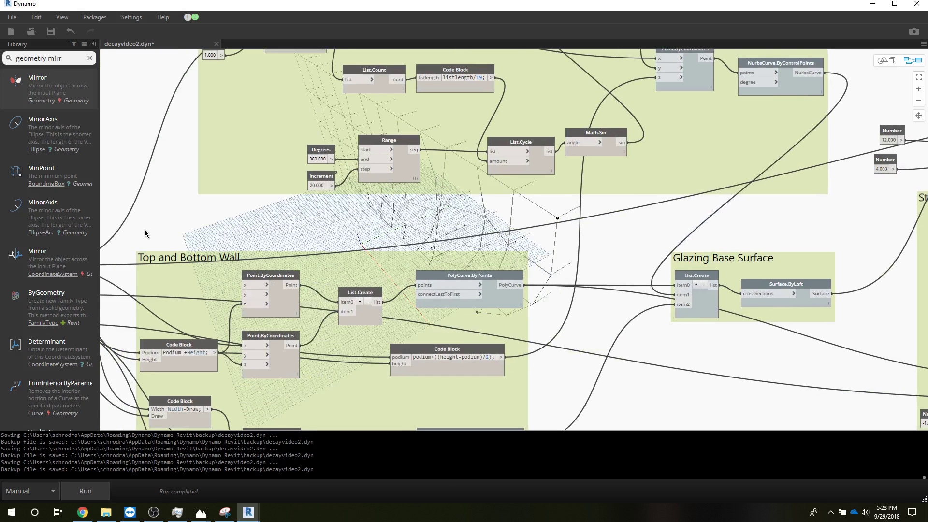
{"action": "middle_click_drag", "start_coordinate": [144, 230], "coordinate": [295, 238]}
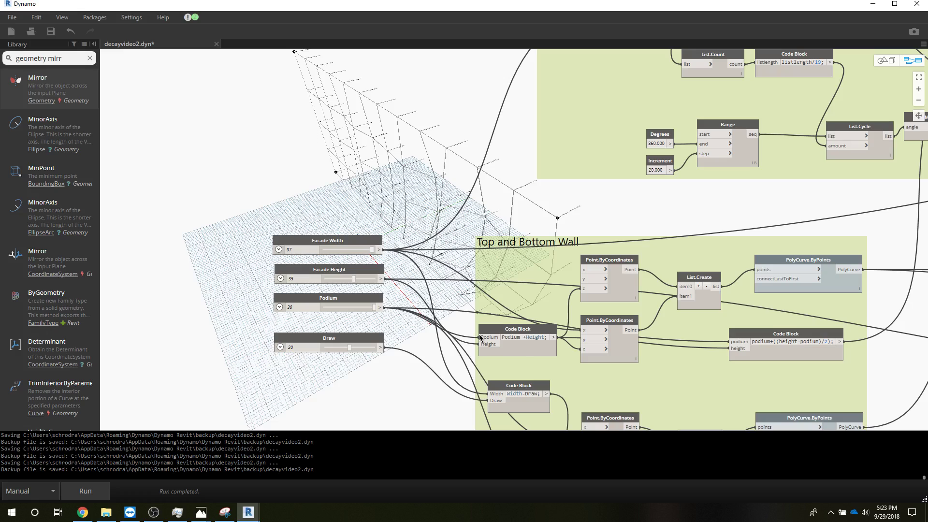
{"action": "mouse_move", "coordinate": [524, 344]}
{"action": "middle_click_drag", "start_coordinate": [490, 209], "coordinate": [268, 208]}
{"action": "middle_click_drag", "start_coordinate": [880, 148], "coordinate": [678, 195]}
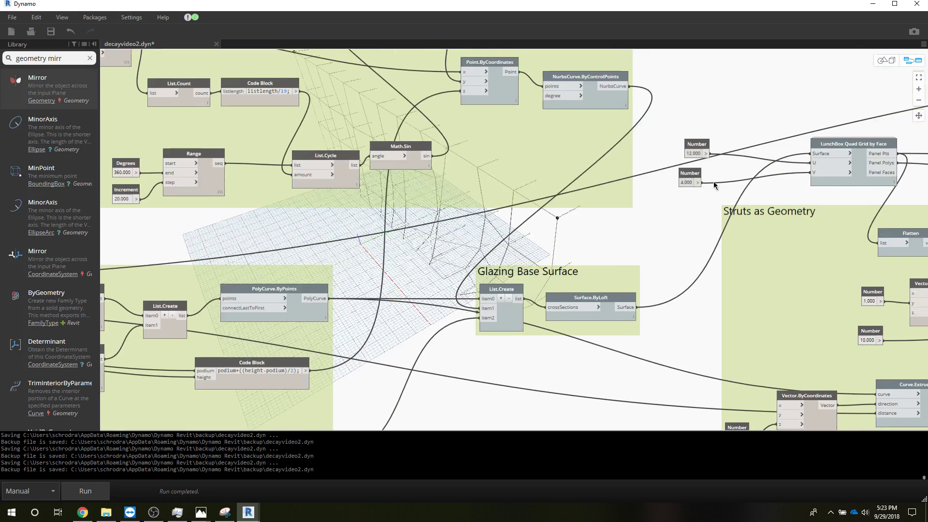
{"action": "middle_click_drag", "start_coordinate": [412, 316], "coordinate": [200, 326]}
{"action": "middle_click_drag", "start_coordinate": [908, 121], "coordinate": [522, 210]}
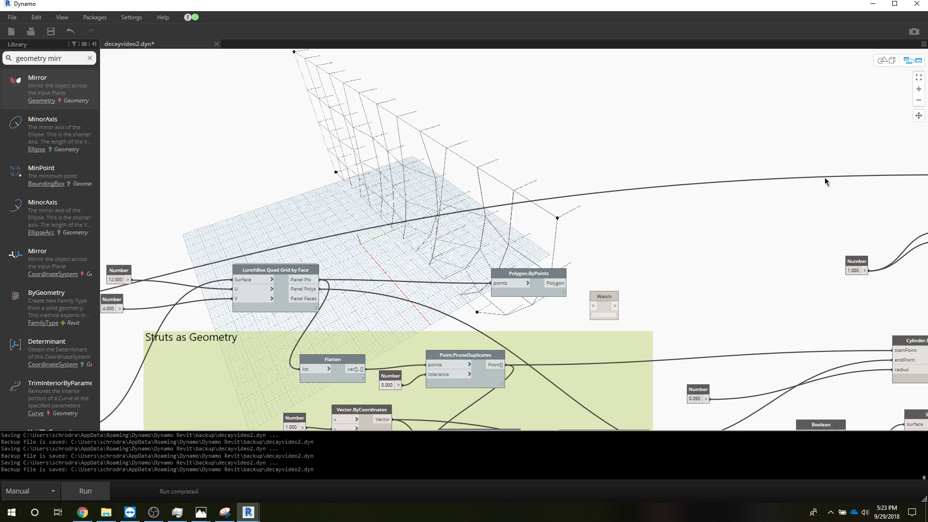
{"action": "middle_click_drag", "start_coordinate": [825, 178], "coordinate": [508, 230]}
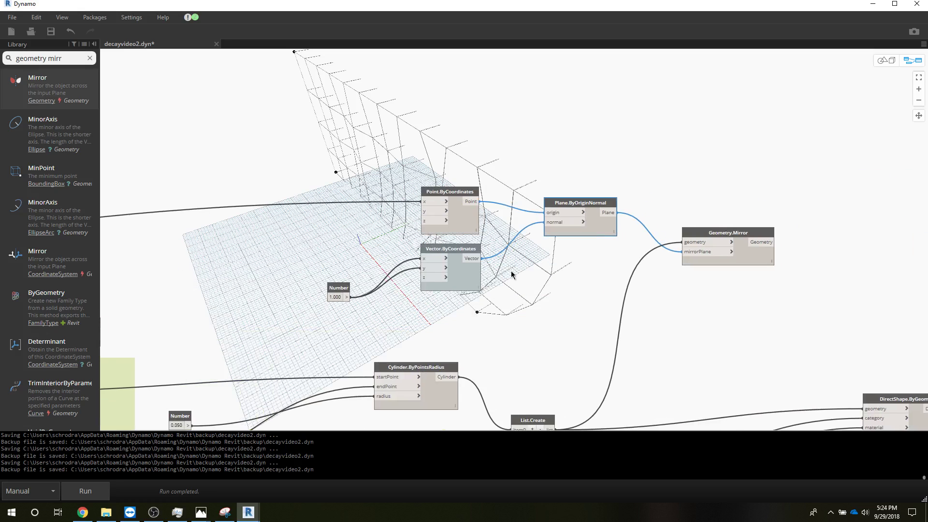
Place a Watch node from a library search for 'watch'
{"action": "middle_click_drag", "start_coordinate": [542, 290], "coordinate": [503, 265]}
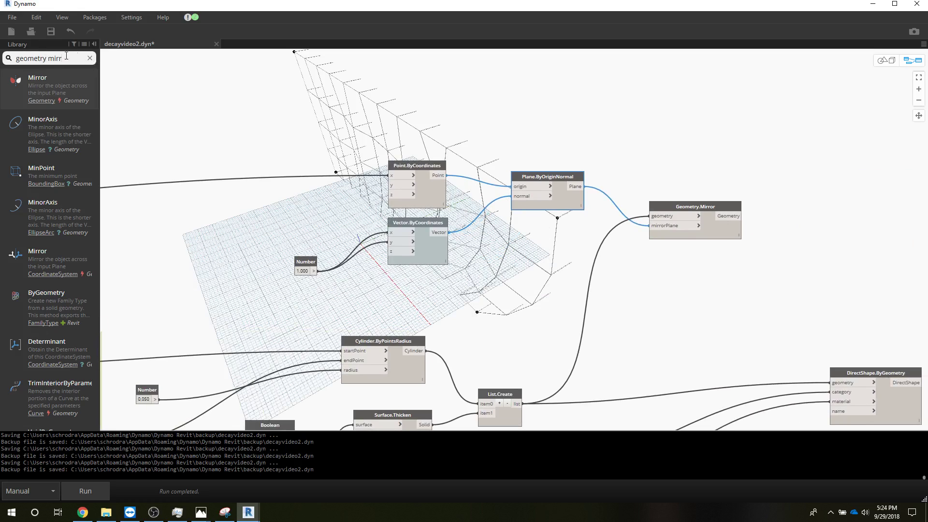
{"action": "key", "text": "ctrl+a"}
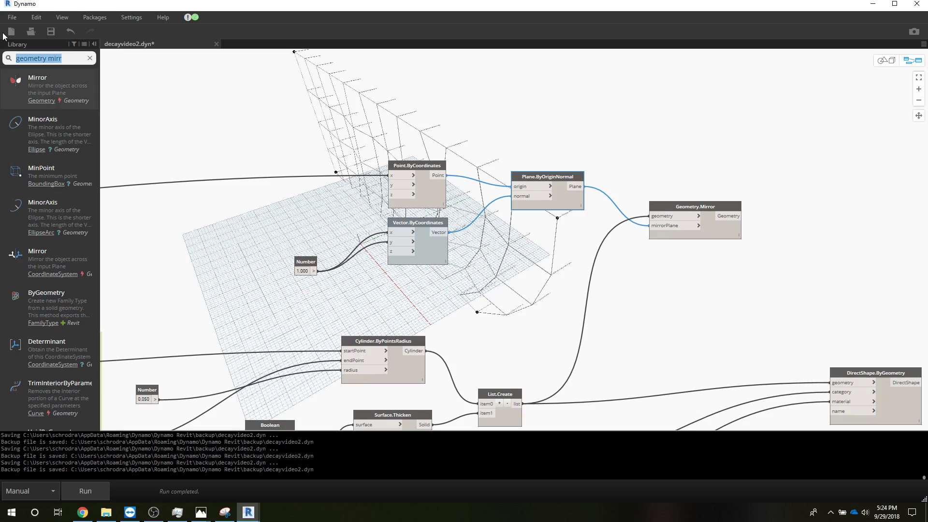
{"action": "type", "text": "watch"}
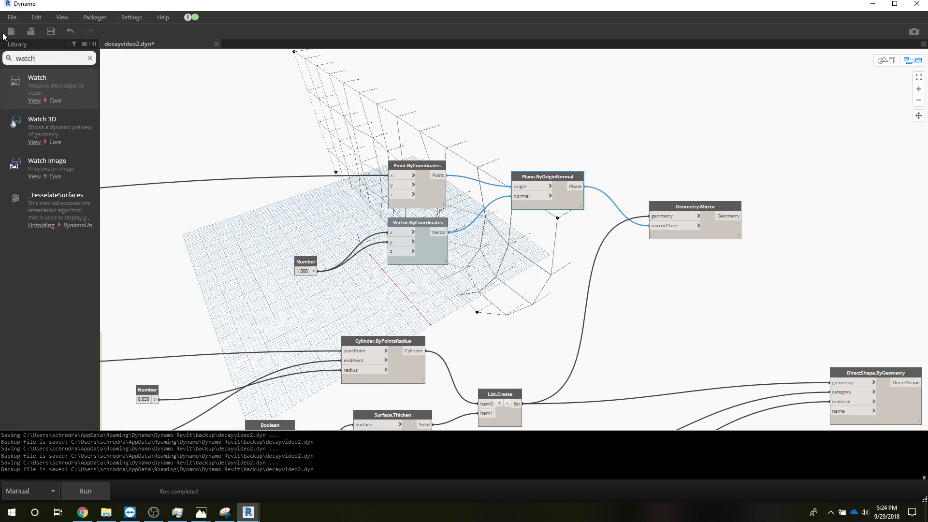
{"action": "left_click", "coordinate": [57, 88]}
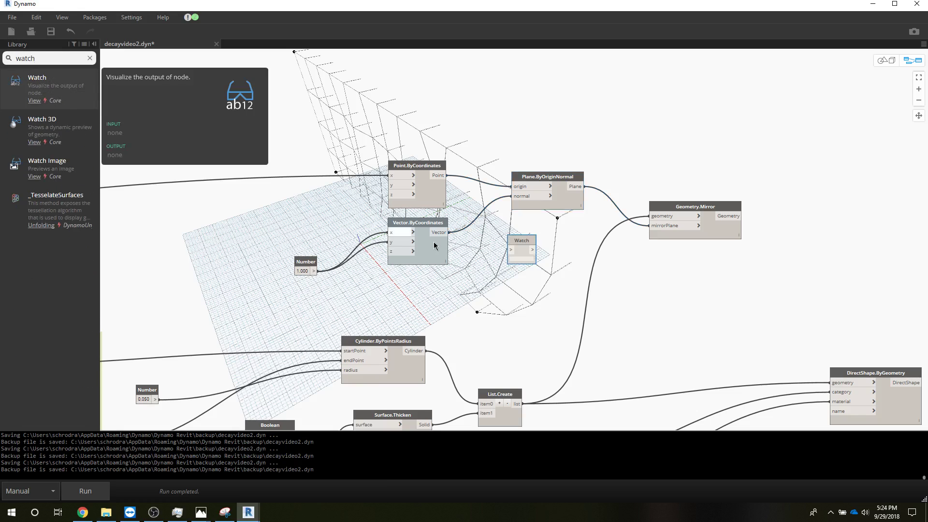
Check that Point.ByCoordinates outputs Point(X = 97.000, Y = 0.000, Z = 0.000)
{"action": "mouse_move", "coordinate": [440, 215]}
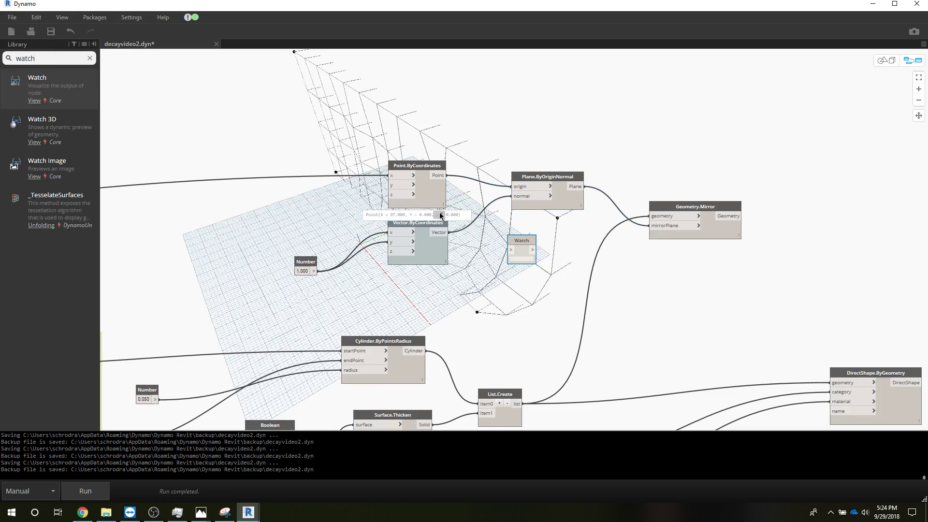
{"action": "mouse_move", "coordinate": [432, 218]}
{"action": "scroll", "coordinate": [435, 218], "scroll_direction": "up", "scroll_amount": 5}
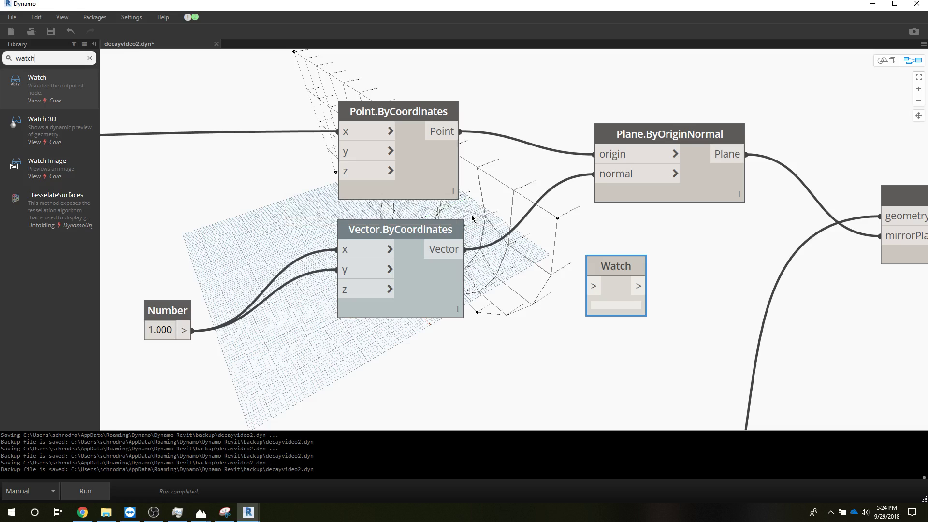
{"action": "left_click", "coordinate": [438, 197]}
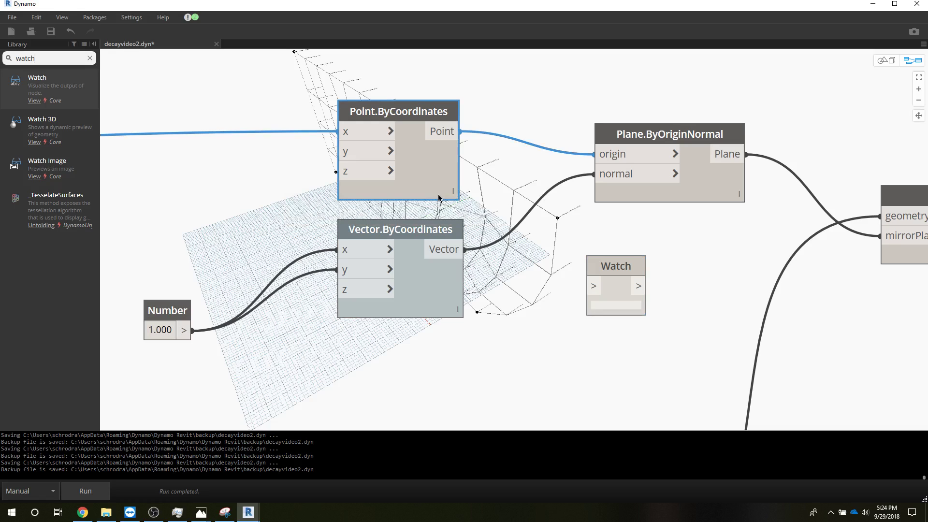
{"action": "left_click", "coordinate": [443, 200]}
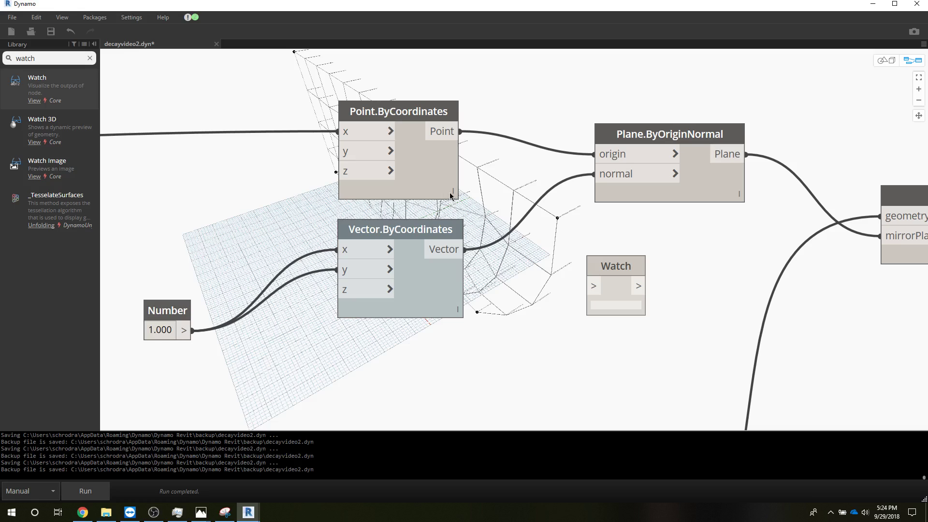
{"action": "left_click", "coordinate": [449, 215]}
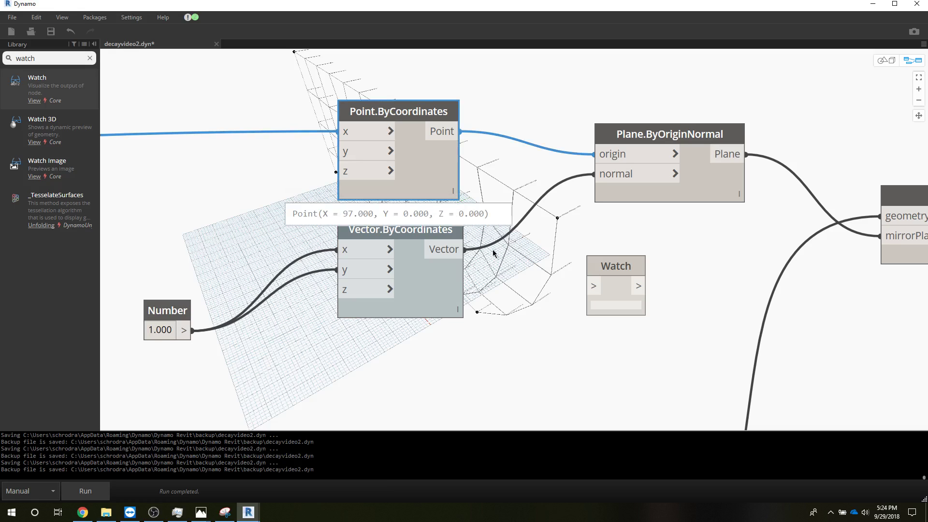
Nudge Geometry.Mirror slightly and run the graph to generate the mirrored struts
{"action": "mouse_move", "coordinate": [387, 217]}
{"action": "scroll", "coordinate": [717, 294], "scroll_direction": "down", "scroll_amount": 5}
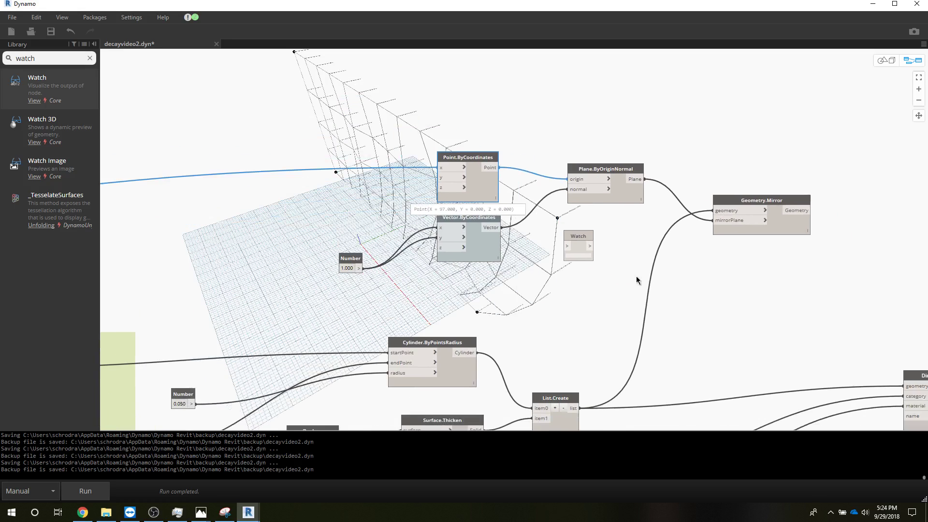
{"action": "scroll", "coordinate": [611, 261], "scroll_direction": "right", "scroll_amount": 3}
{"action": "scroll", "coordinate": [611, 261], "scroll_direction": "down", "scroll_amount": 2}
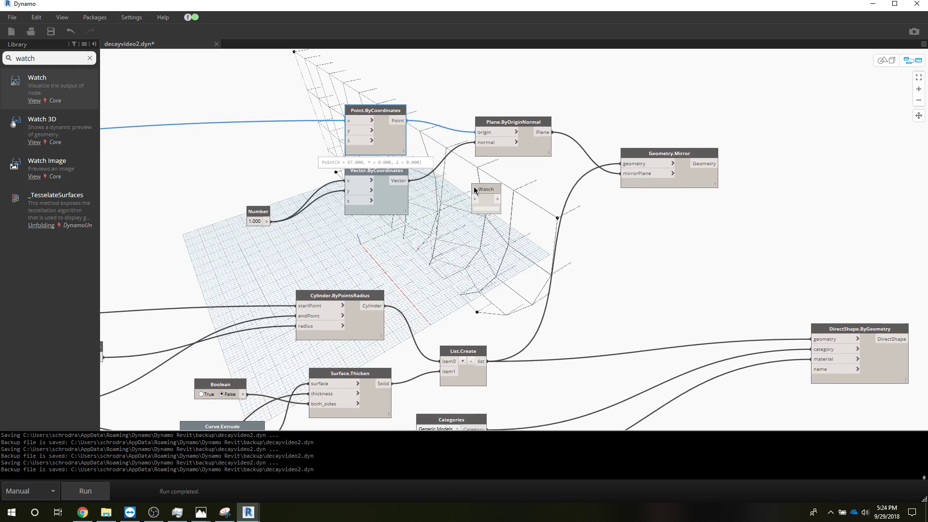
{"action": "left_click", "coordinate": [474, 190]}
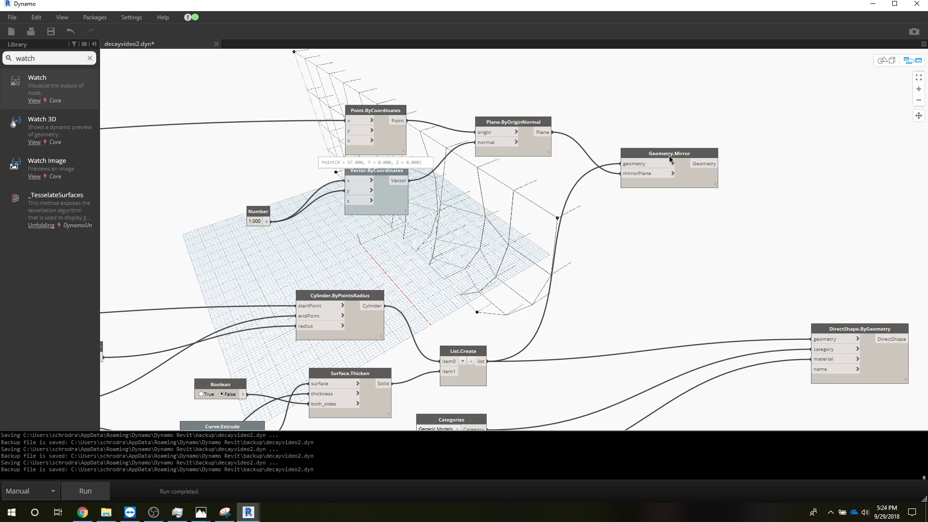
{"action": "mouse_move", "coordinate": [666, 155]}
{"action": "left_click_drag", "start_coordinate": [667, 156], "coordinate": [662, 149]}
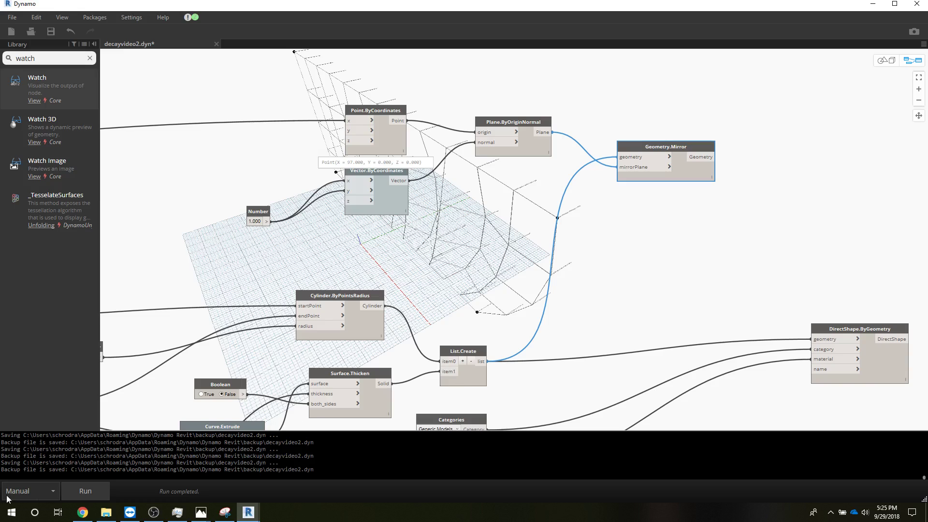
{"action": "left_click", "coordinate": [97, 489]}
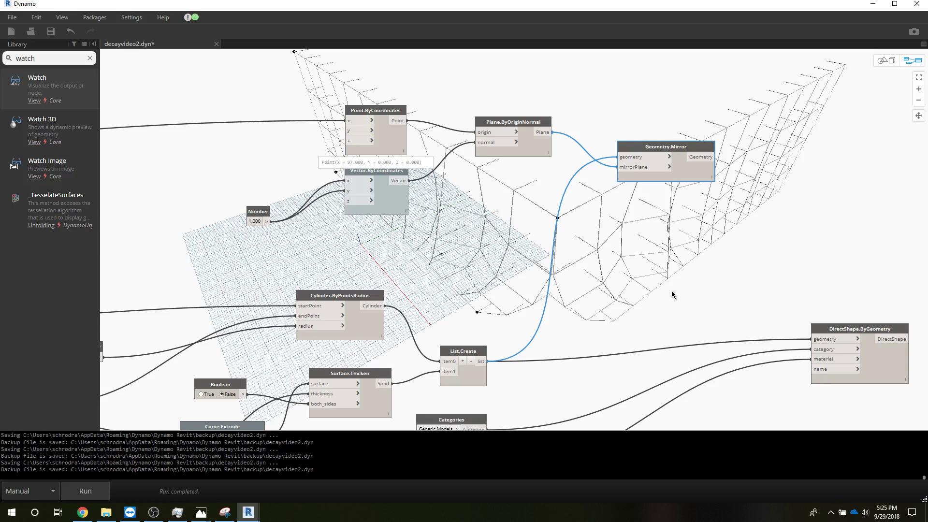
Duplicate the List.Create node and place the copy beside Geometry.Mirror
{"action": "left_click", "coordinate": [454, 352]}
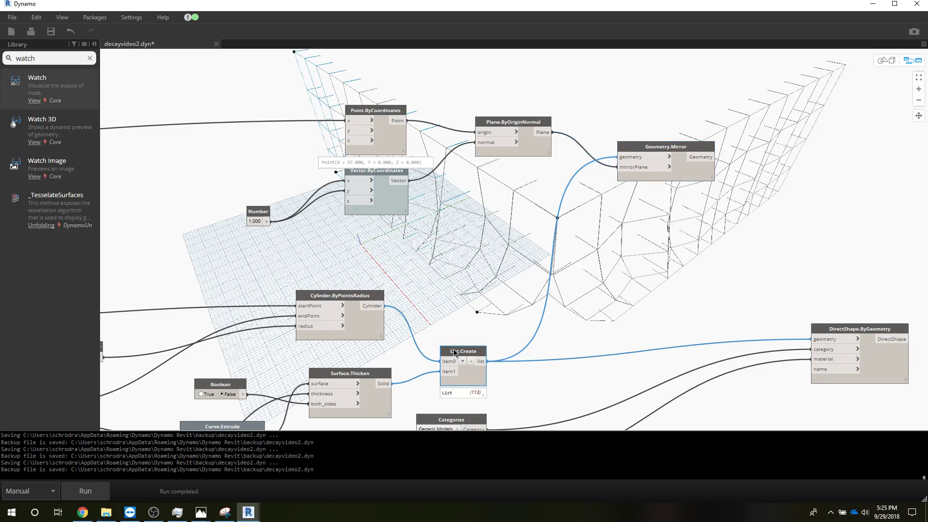
{"action": "key", "text": "ctrl+shift+n"}
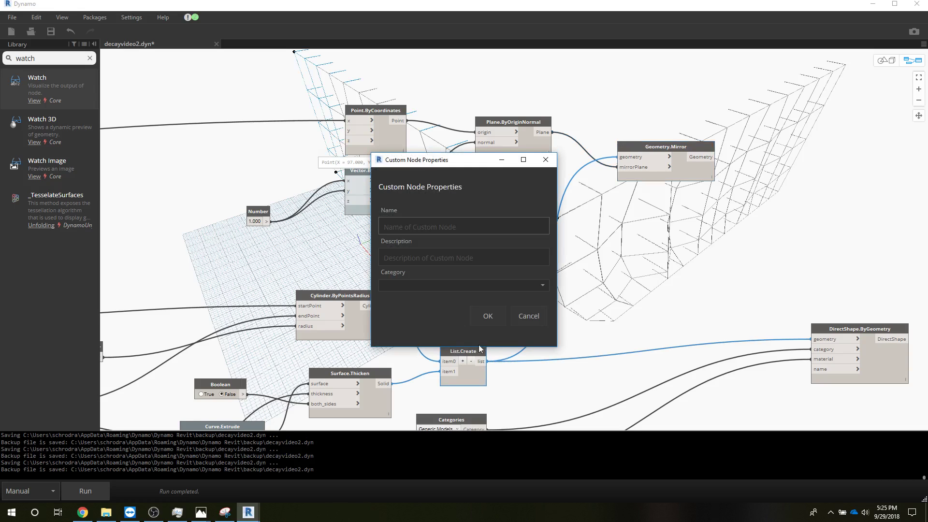
{"action": "left_click", "coordinate": [519, 317]}
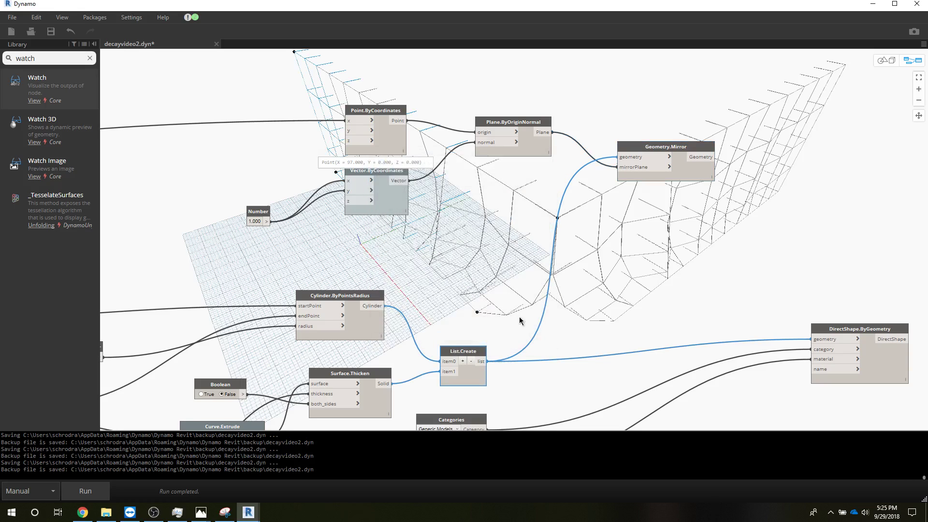
{"action": "key", "text": "ctrl+c"}
{"action": "key", "text": "ctrl+v"}
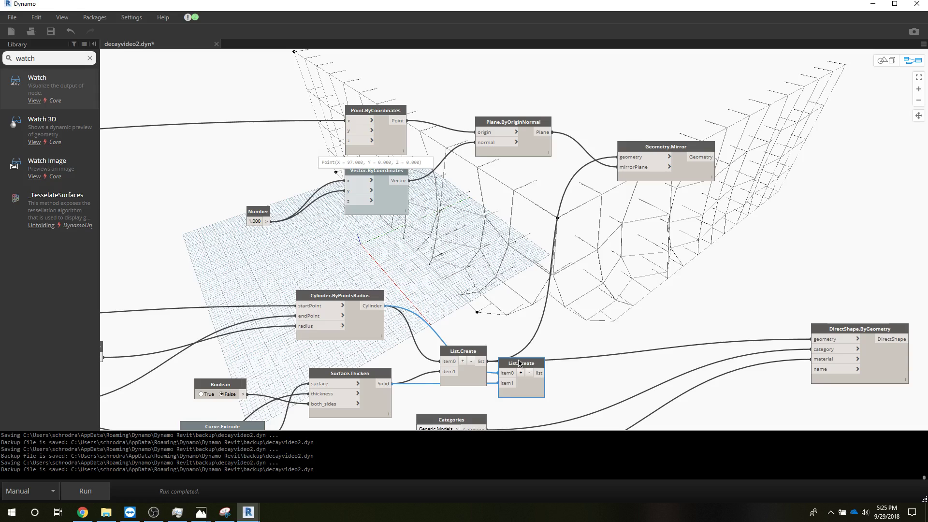
{"action": "left_click_drag", "start_coordinate": [531, 324], "coordinate": [735, 287]}
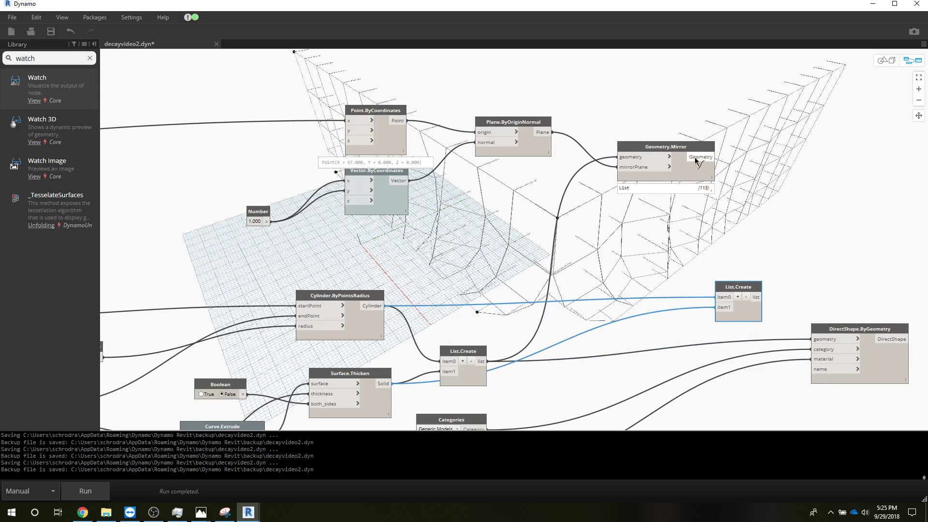
Wire Geometry.Mirror to item0, the original list to item1, output to DirectShape geometry
{"action": "left_click", "coordinate": [714, 157]}
{"action": "left_click", "coordinate": [723, 298]}
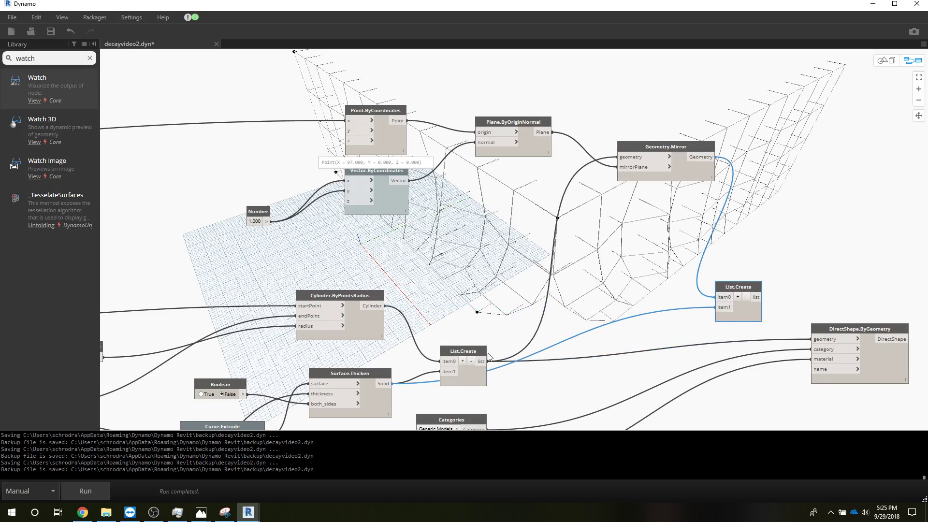
{"action": "left_click", "coordinate": [481, 359]}
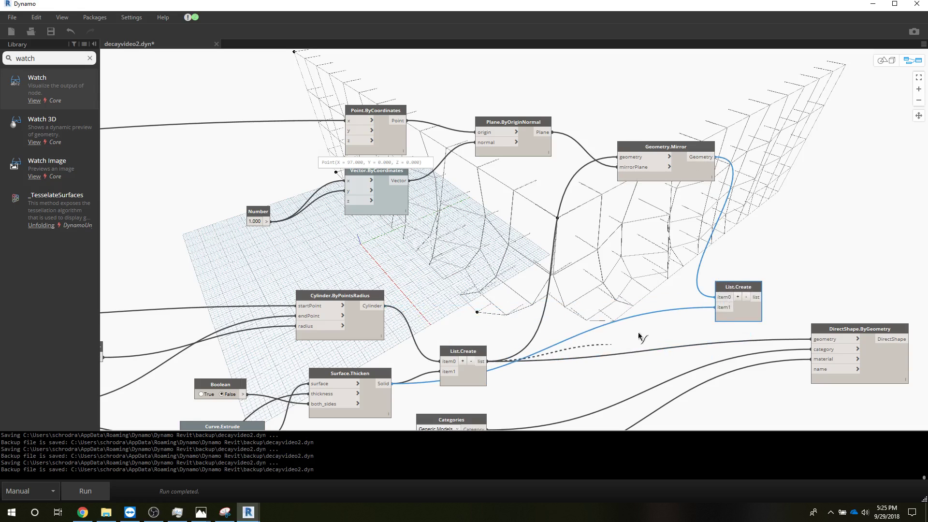
{"action": "left_click", "coordinate": [723, 307]}
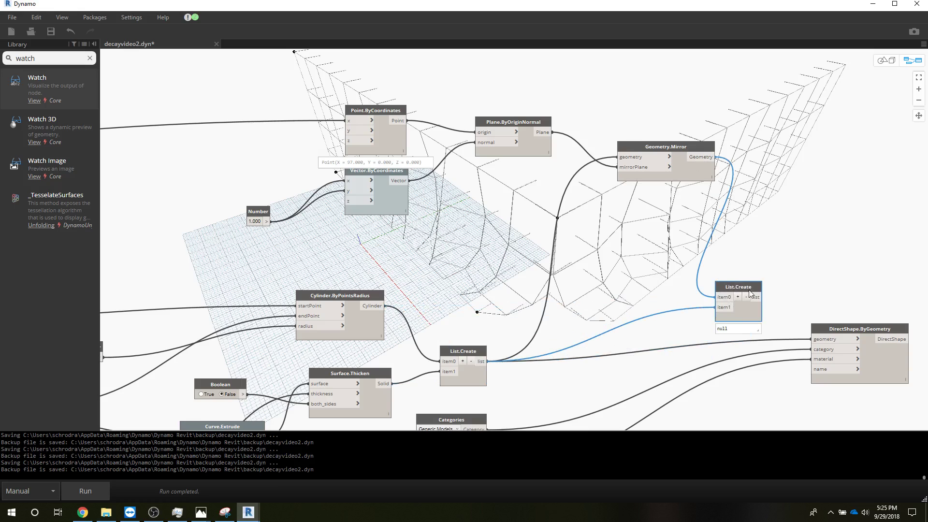
{"action": "left_click_drag", "start_coordinate": [747, 285], "coordinate": [699, 287]}
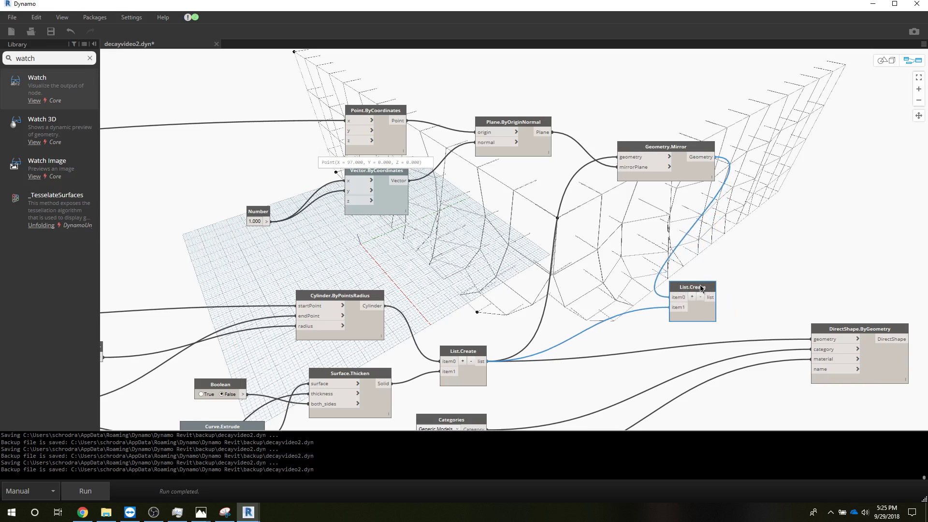
{"action": "left_click", "coordinate": [711, 299]}
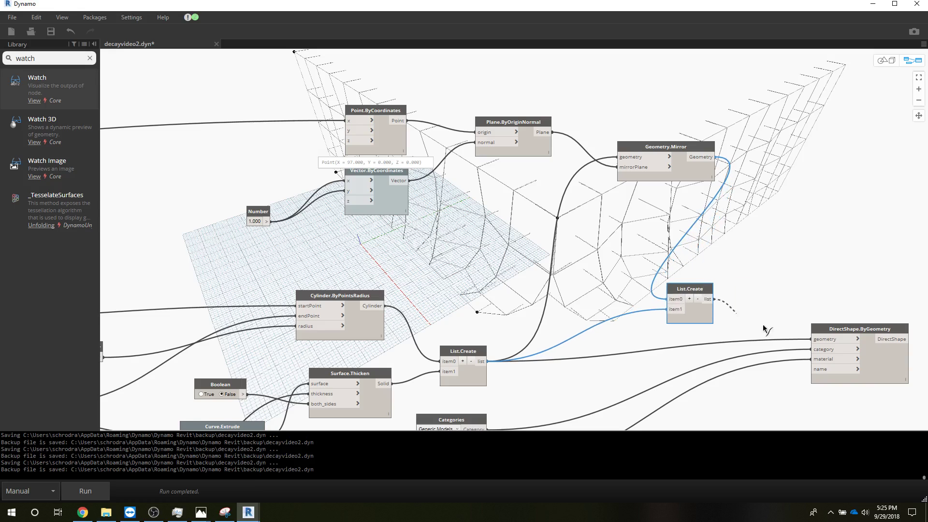
{"action": "left_click", "coordinate": [812, 338]}
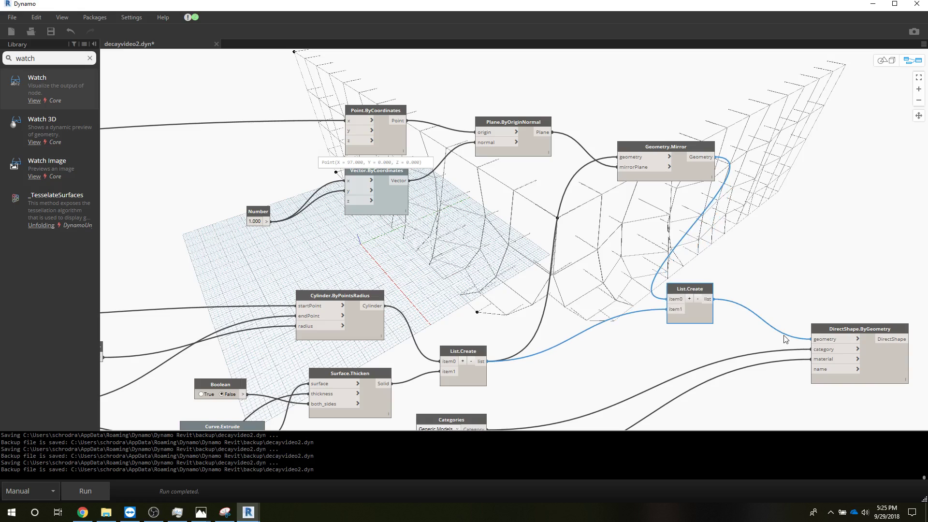
Rerun the graph with the combined mirrored and original strut list
{"action": "left_click", "coordinate": [102, 491]}
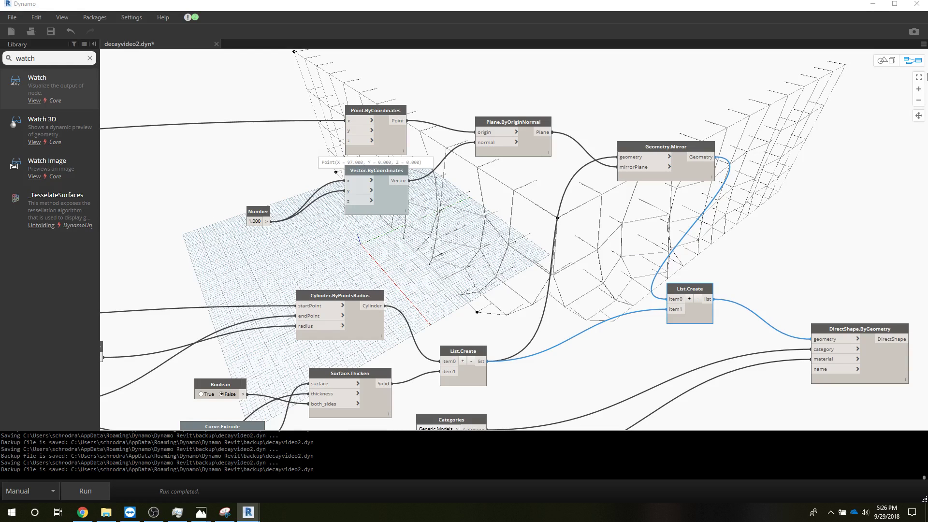
{"action": "left_click", "coordinate": [872, 5]}
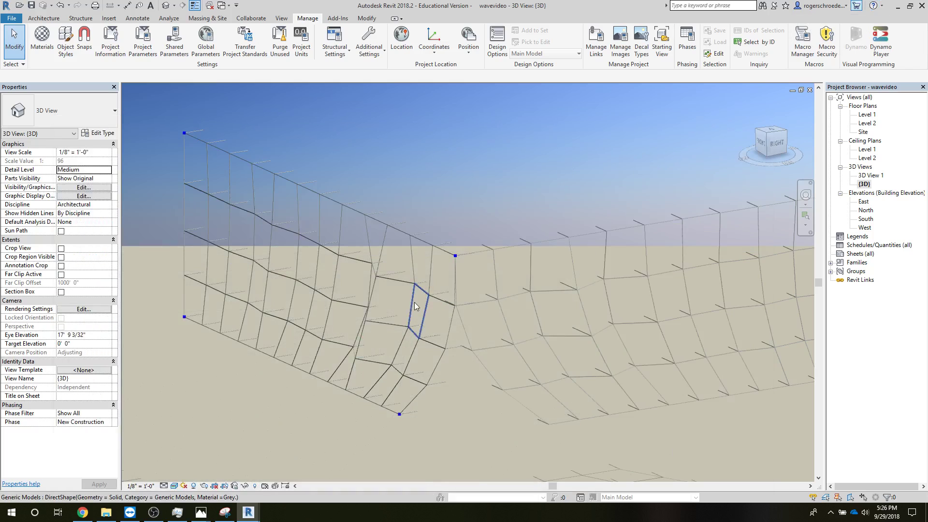
{"action": "scroll", "coordinate": [445, 268], "scroll_direction": "up", "scroll_amount": 5}
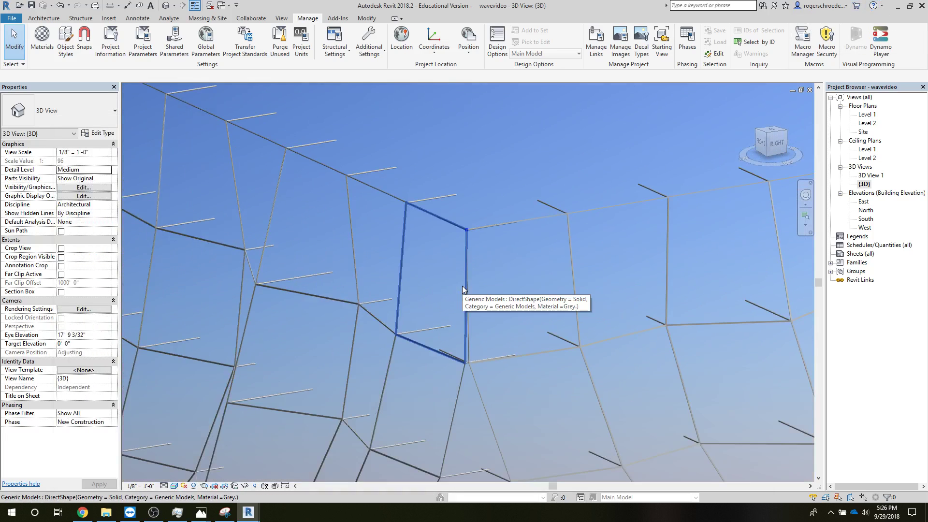
{"action": "scroll", "coordinate": [462, 286], "scroll_direction": "up", "scroll_amount": 4}
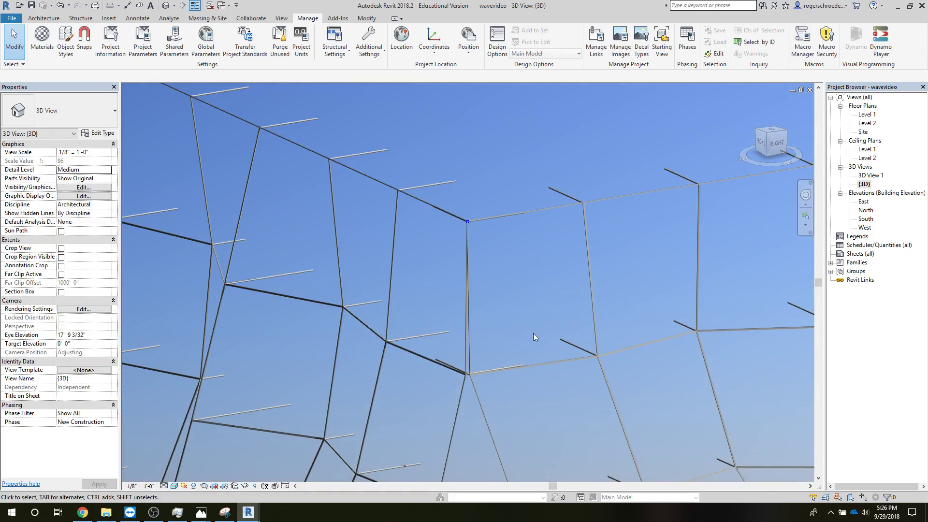
{"action": "scroll", "coordinate": [524, 299], "scroll_direction": "down", "scroll_amount": 1}
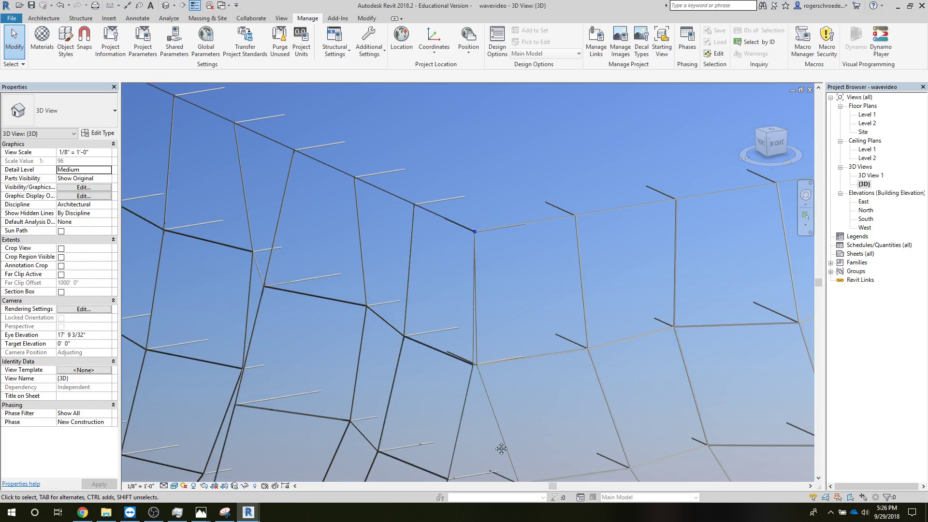
{"action": "middle_click_drag", "start_coordinate": [493, 442], "coordinate": [493, 380]}
{"action": "scroll", "coordinate": [543, 358], "scroll_direction": "down", "scroll_amount": 5}
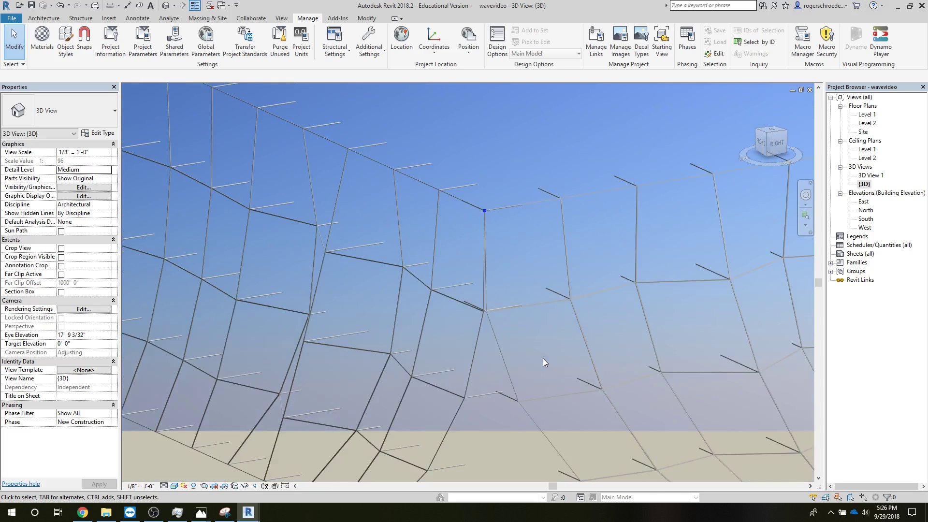
{"action": "scroll", "coordinate": [542, 361], "scroll_direction": "down", "scroll_amount": 2}
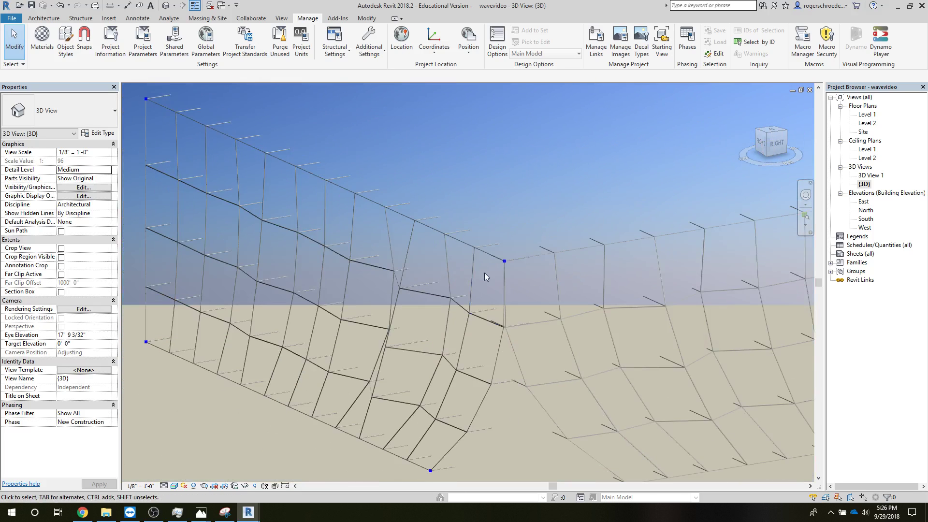
{"action": "scroll", "coordinate": [494, 415], "scroll_direction": "down", "scroll_amount": 3}
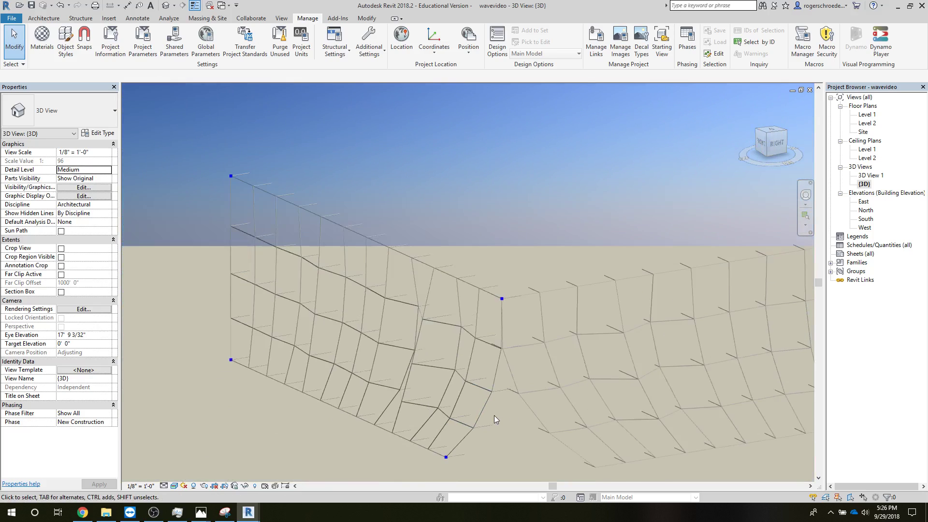
{"action": "middle_click_drag", "start_coordinate": [485, 407], "coordinate": [480, 399]}
{"action": "scroll", "coordinate": [480, 399], "scroll_direction": "down", "scroll_amount": 2}
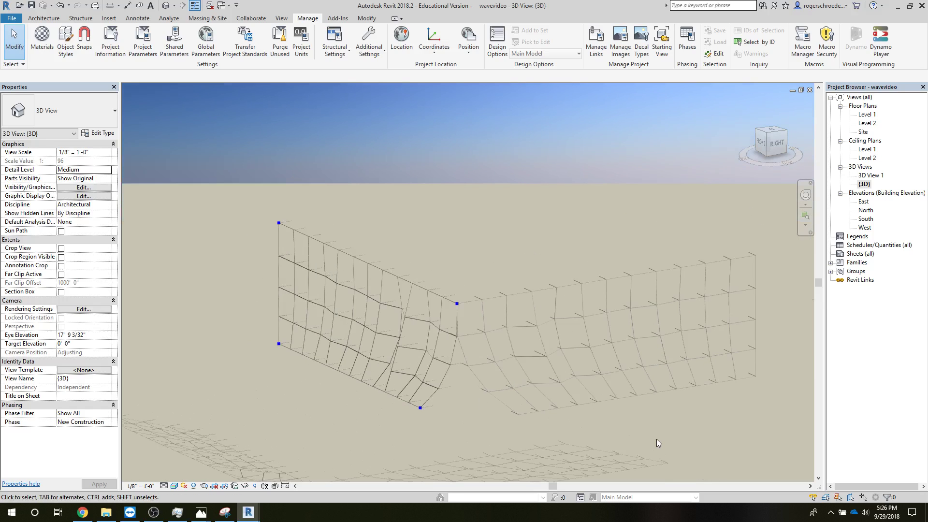